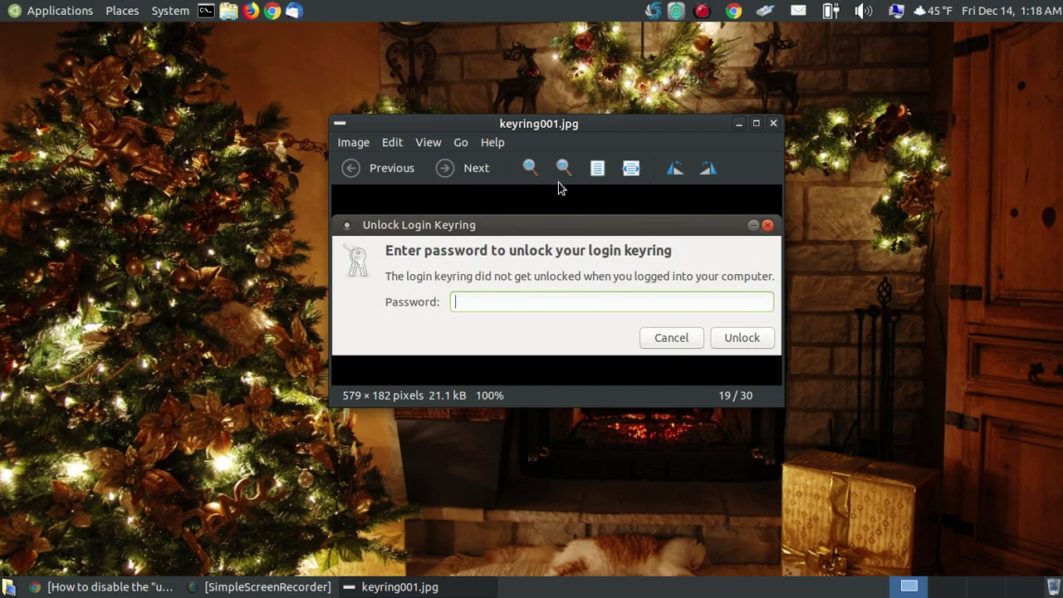
Step: Close the keyring001.jpg image, switch to Chrome and close the Ask Ubuntu page
left_click(773, 124)
left_click(100, 586)
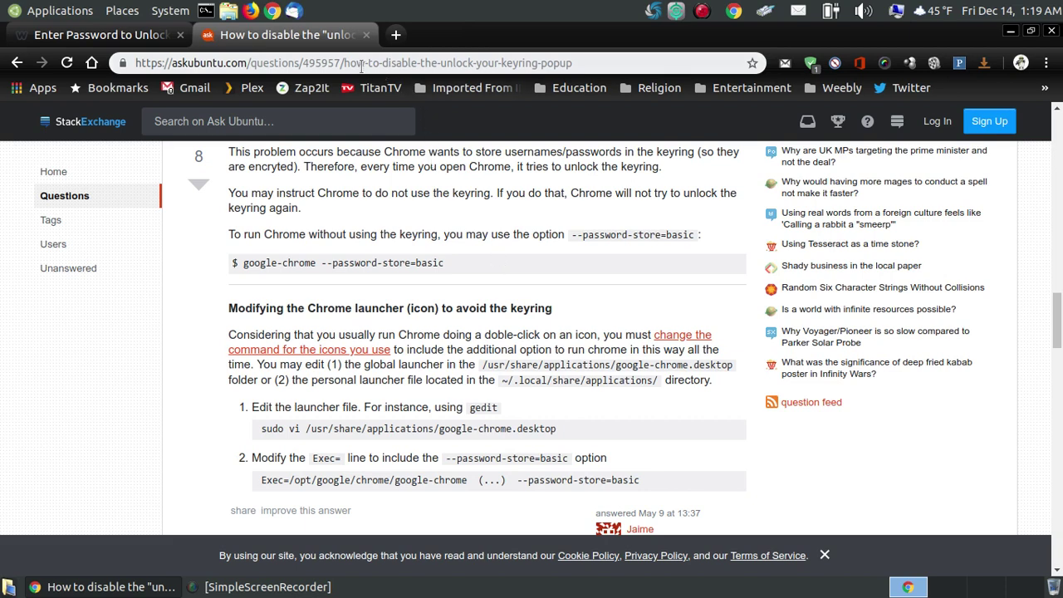
left_click(366, 35)
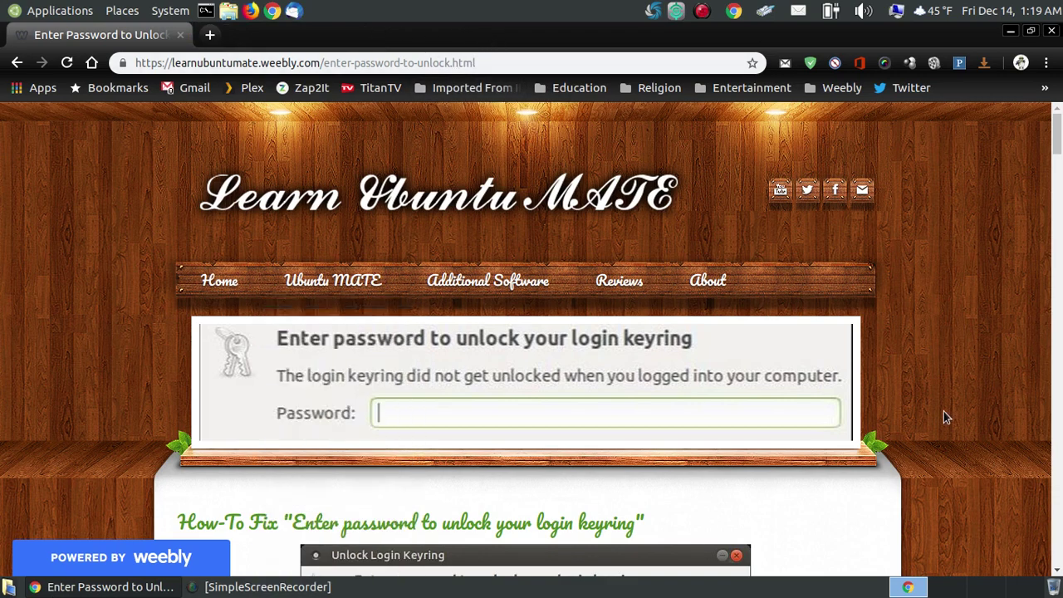
Step: Open the Passwords and Keys application and move its window toward the middle of the screen
left_click(70, 13)
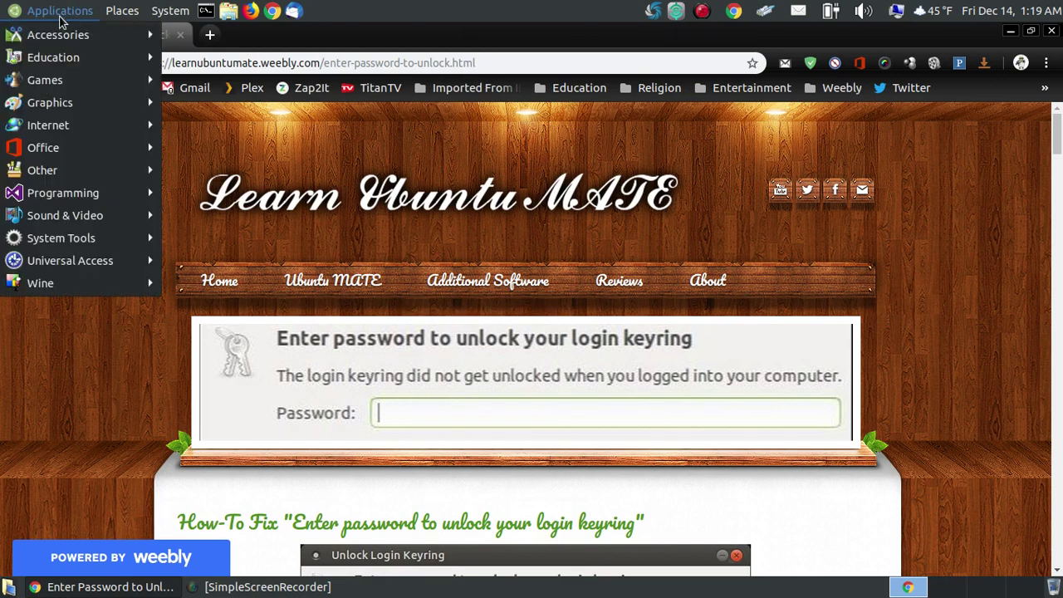
mouse_move(74, 41)
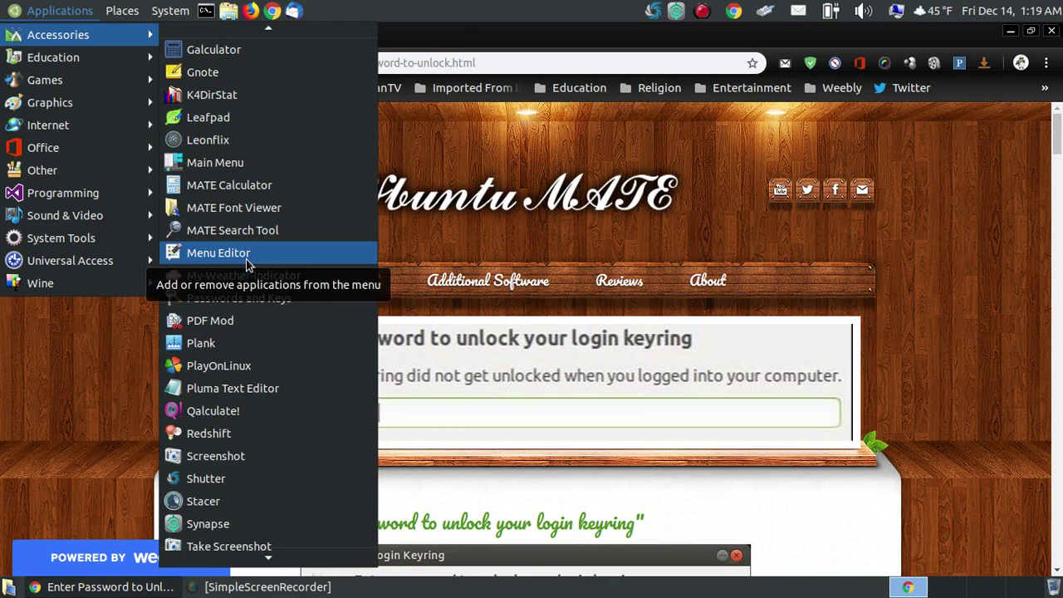
left_click(296, 303)
left_click_drag(341, 32, 557, 157)
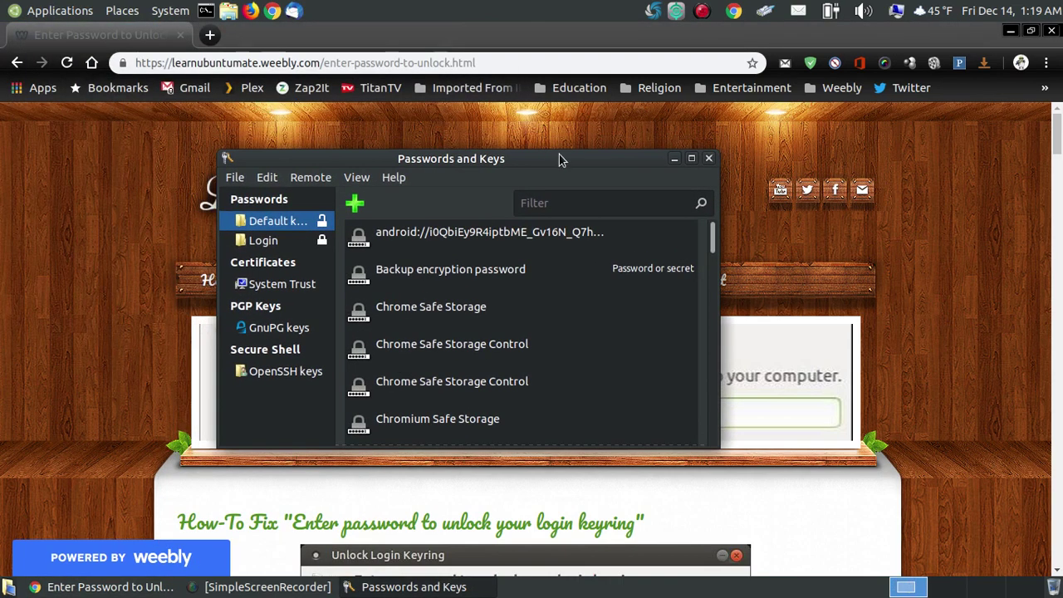
Step: Minimize the browser and widen the keyring list in Passwords and Keys to fit the full keyring names
left_click(1010, 31)
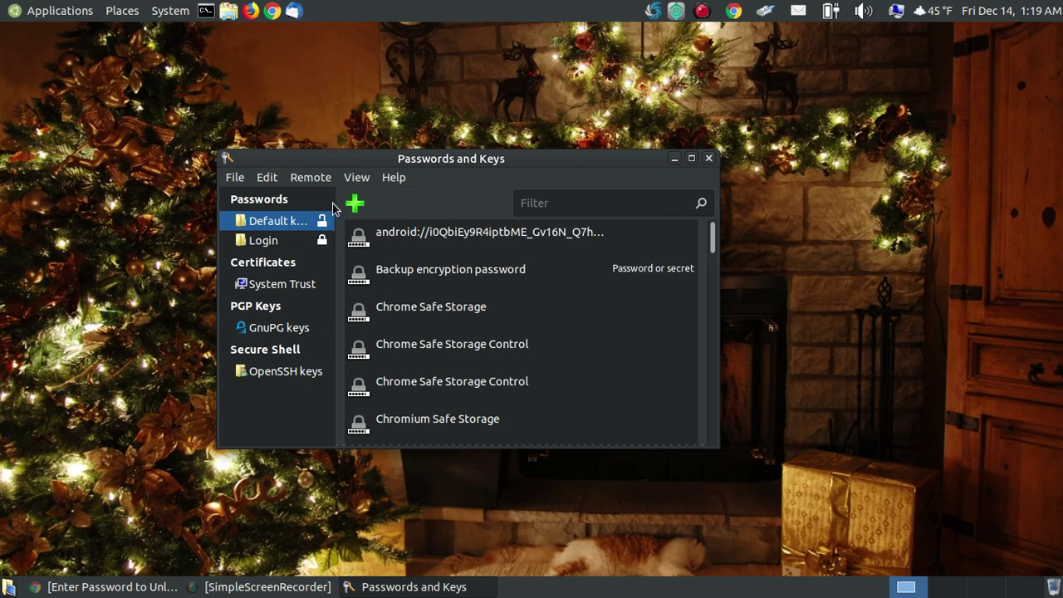
left_click_drag(336, 203, 376, 203)
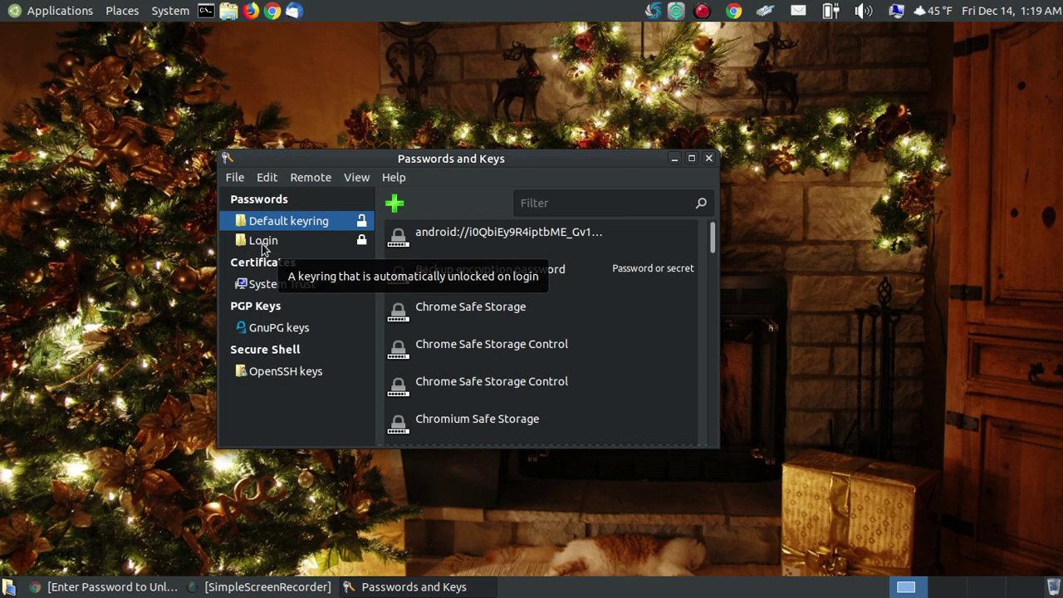
left_click_drag(442, 158, 454, 160)
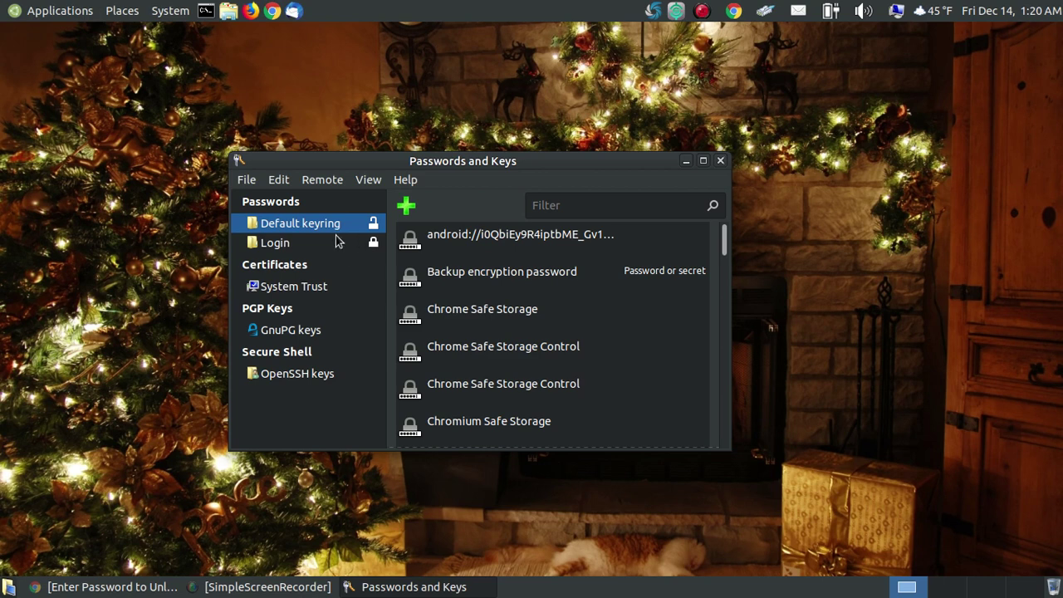
Step: Examine the actions available for the Login keyring and its unlock prompt, cancelling the prompt without entering a password
left_click(281, 249)
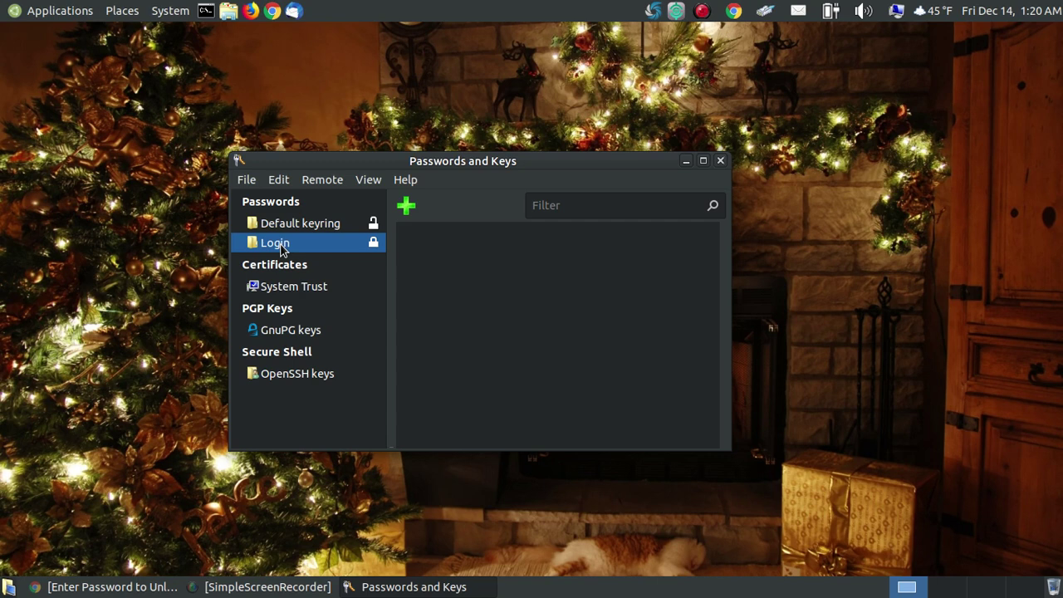
right_click(282, 249)
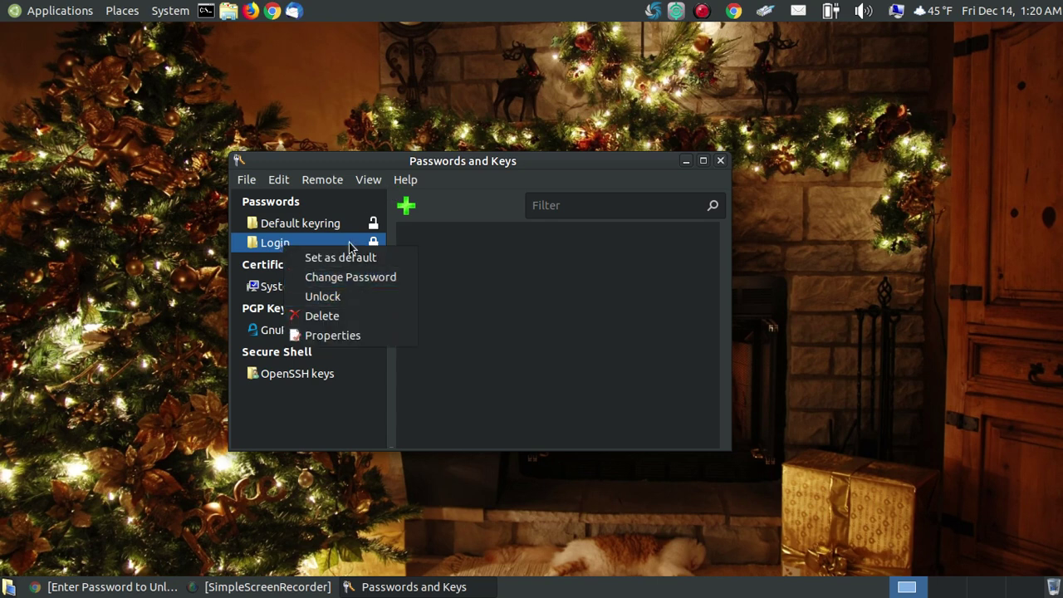
left_click(373, 159)
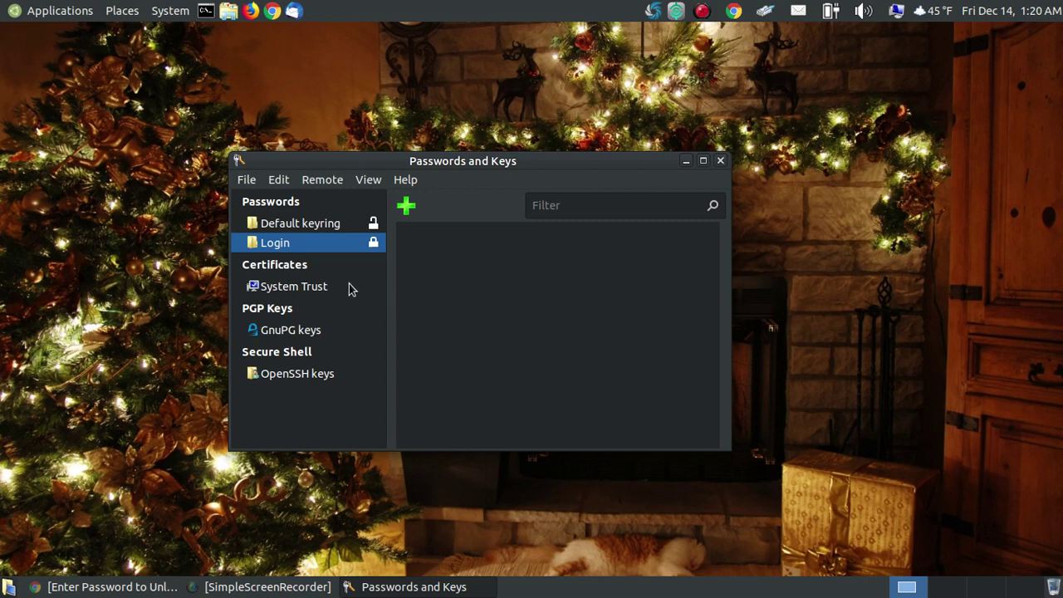
right_click(312, 244)
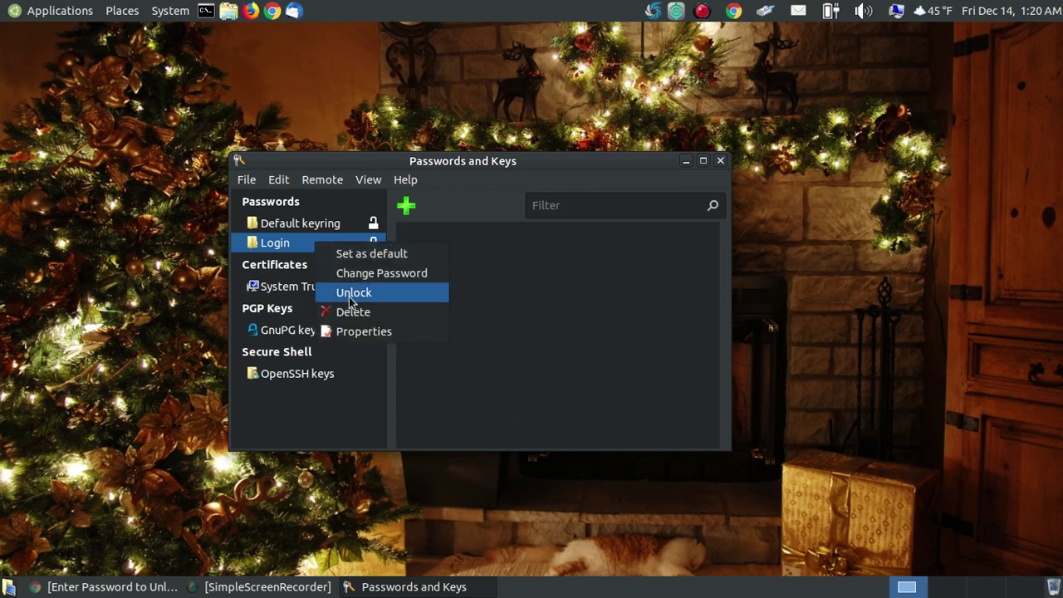
left_click(352, 295)
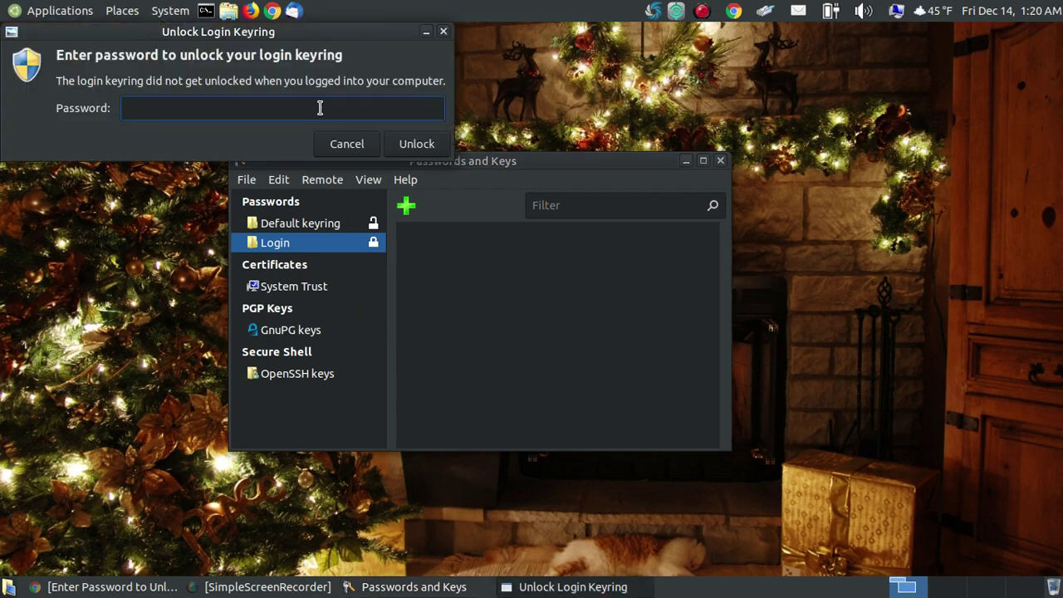
left_click(360, 148)
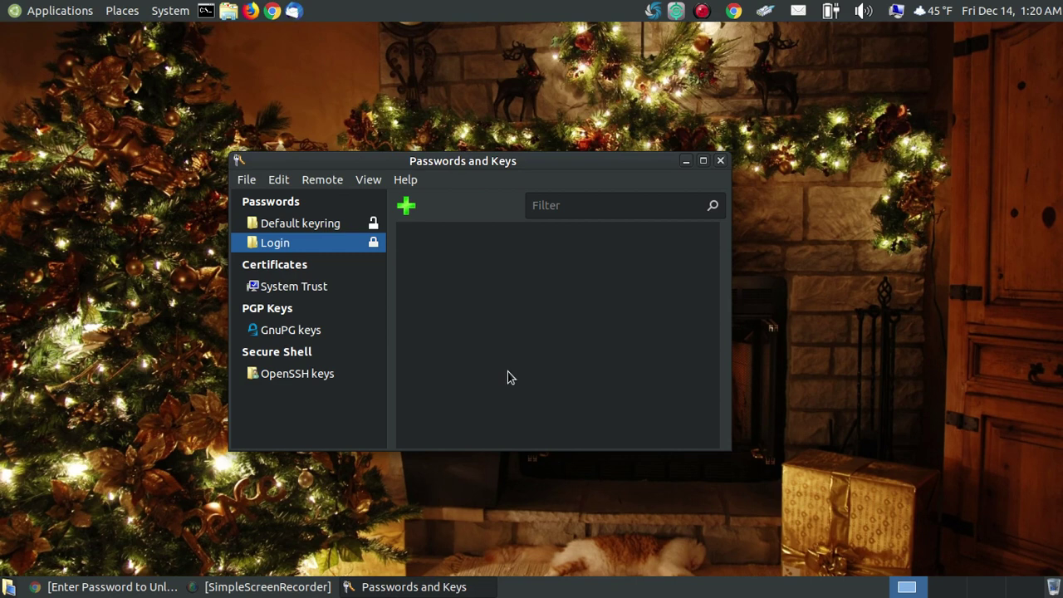
right_click(304, 249)
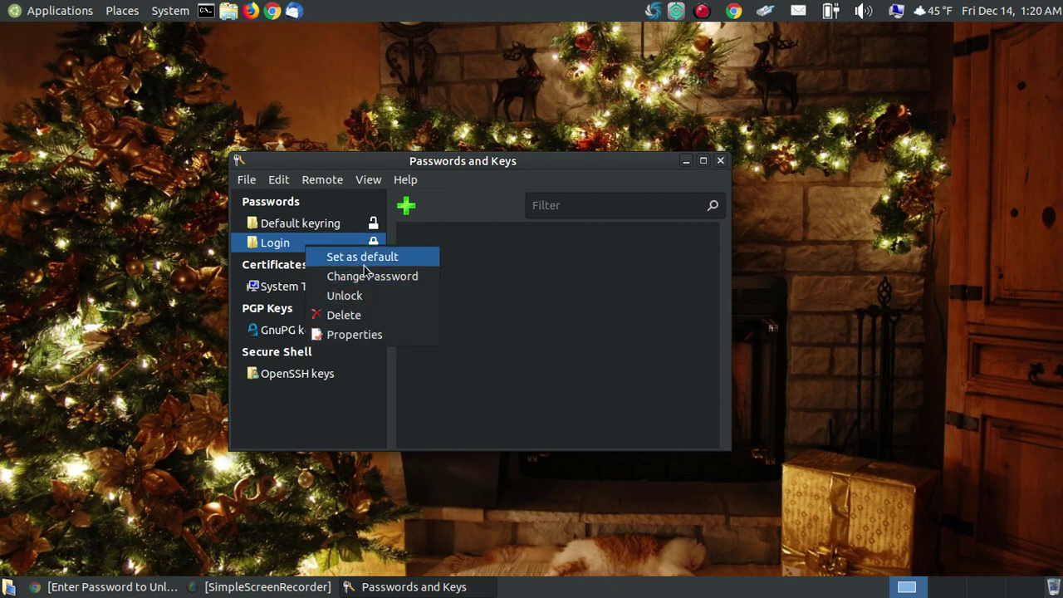
left_click(372, 162)
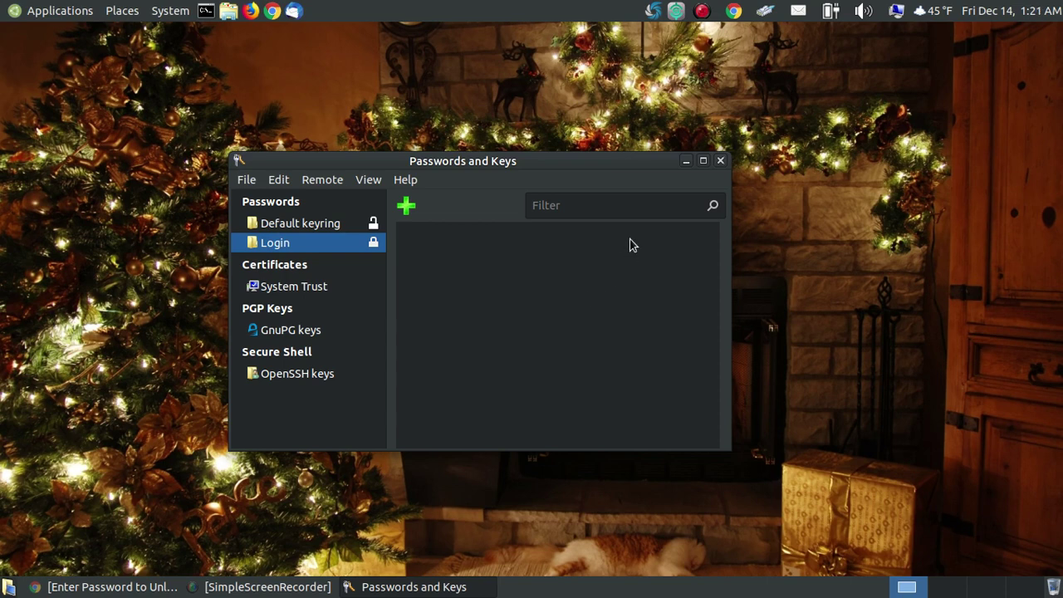
Step: Switch to Chrome and read the introduction and step 1 of the Learn Ubuntu MATE login keyring article
left_click_drag(570, 161, 611, 140)
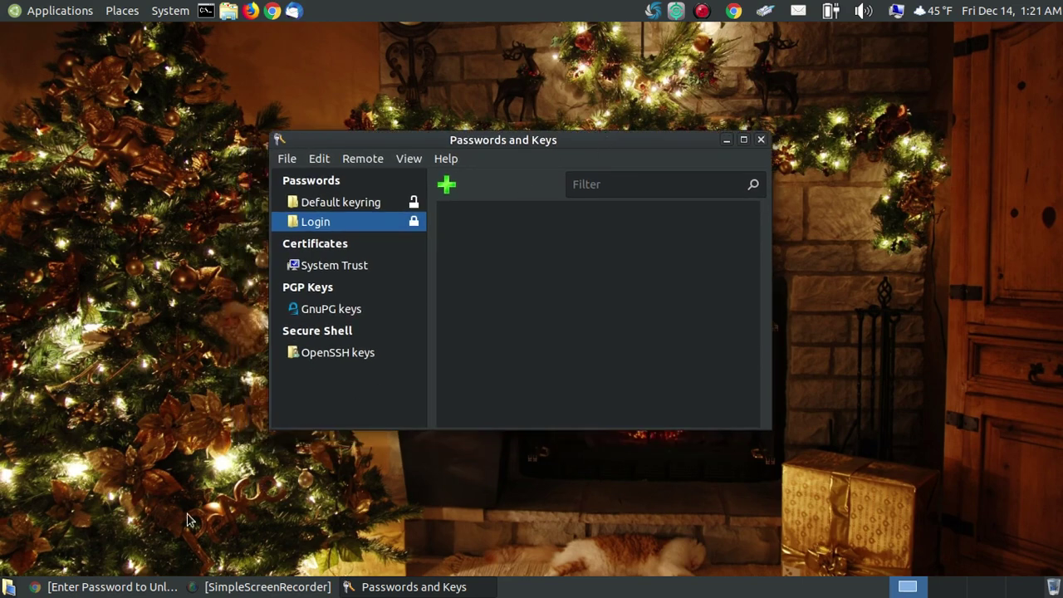
left_click(117, 586)
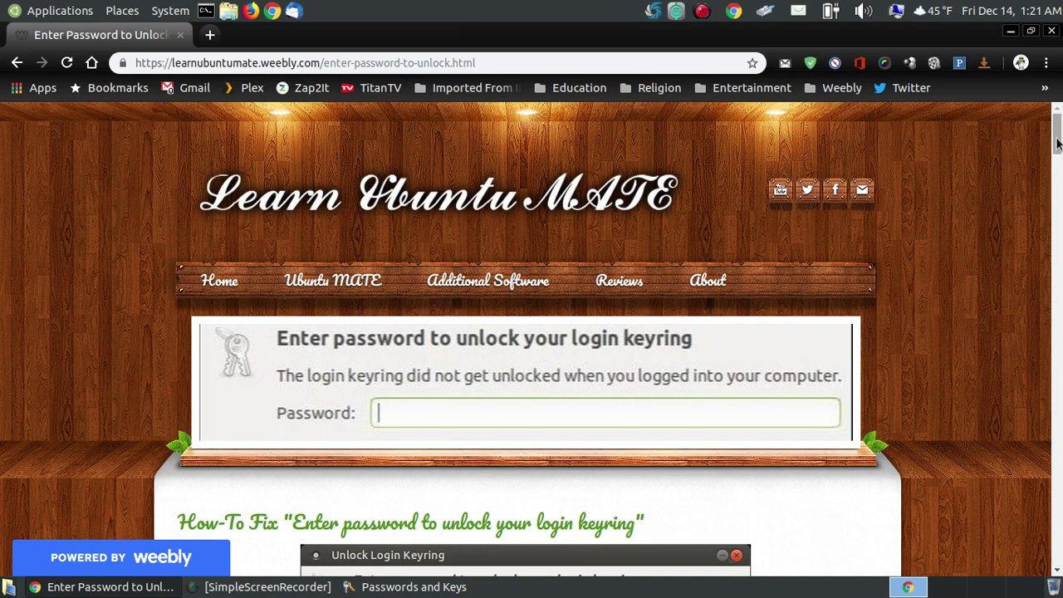
left_click_drag(1058, 135, 1059, 151)
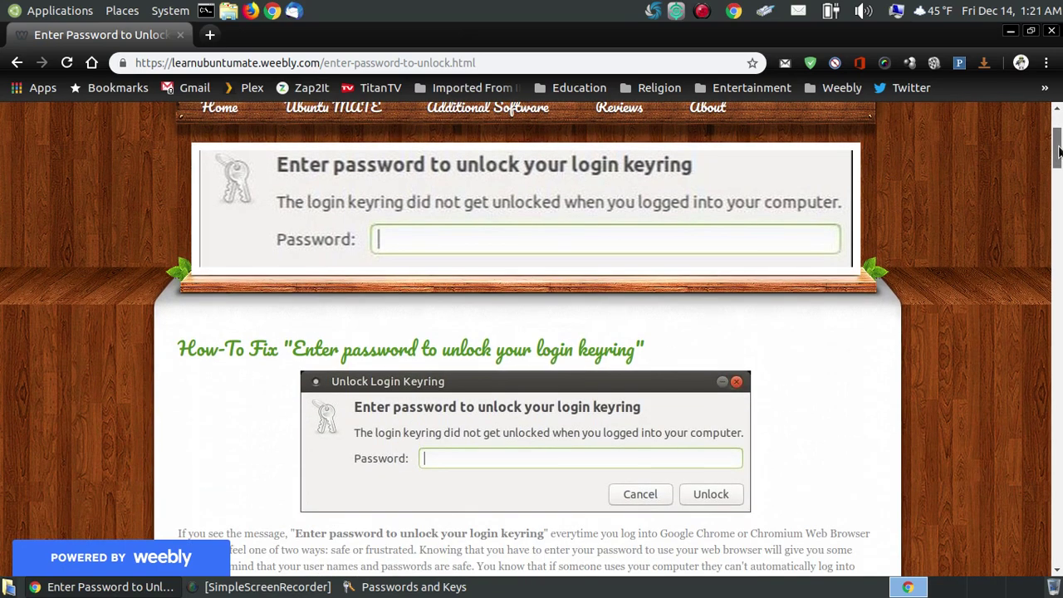
scroll(1059, 151, "down", 2)
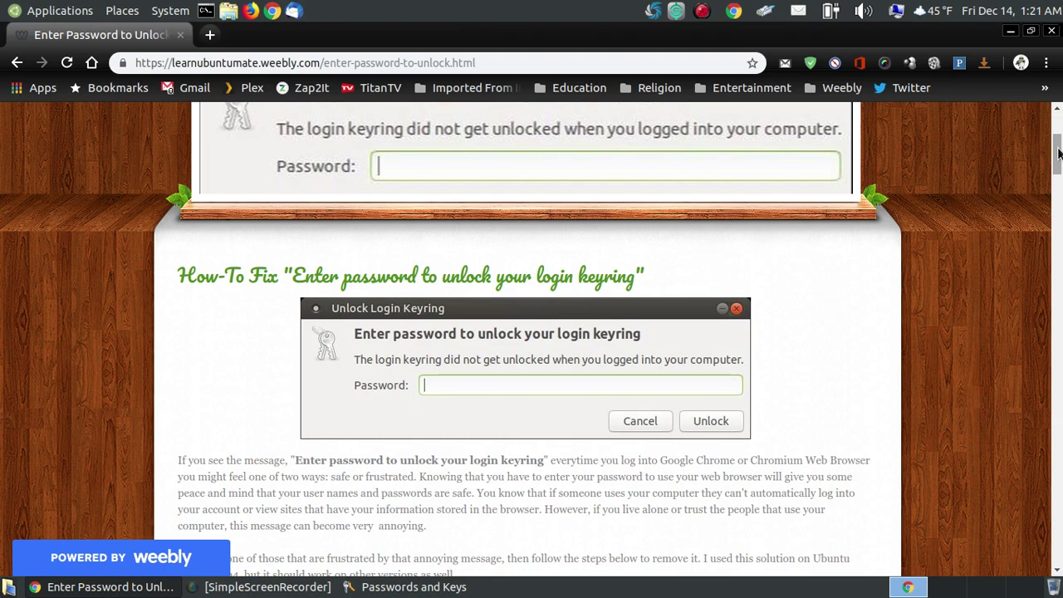
left_click_drag(1059, 154, 1060, 166)
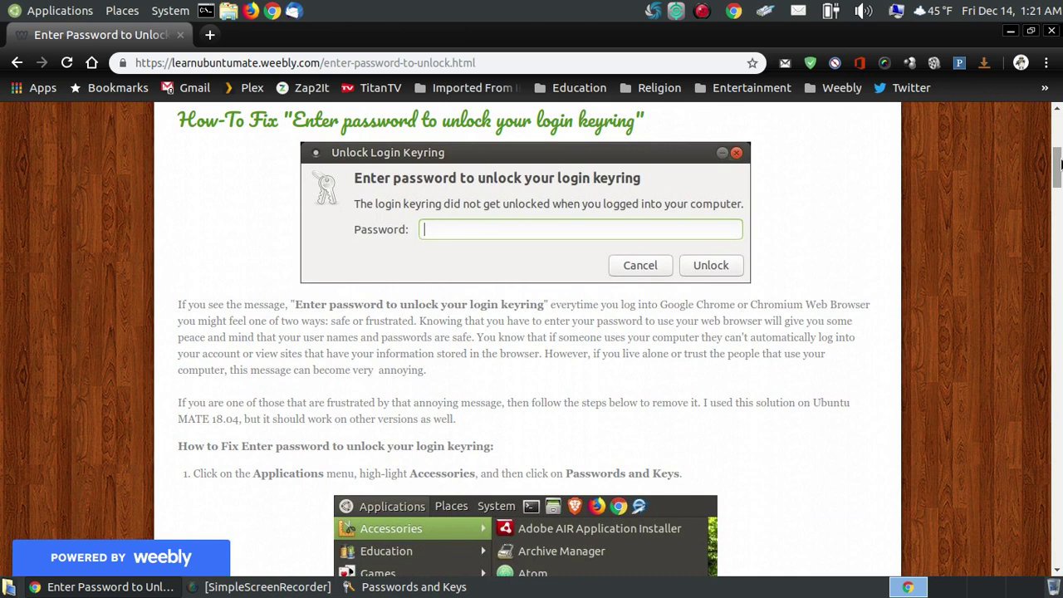
left_click_drag(1060, 163, 1059, 161)
left_click_drag(1059, 161, 1058, 189)
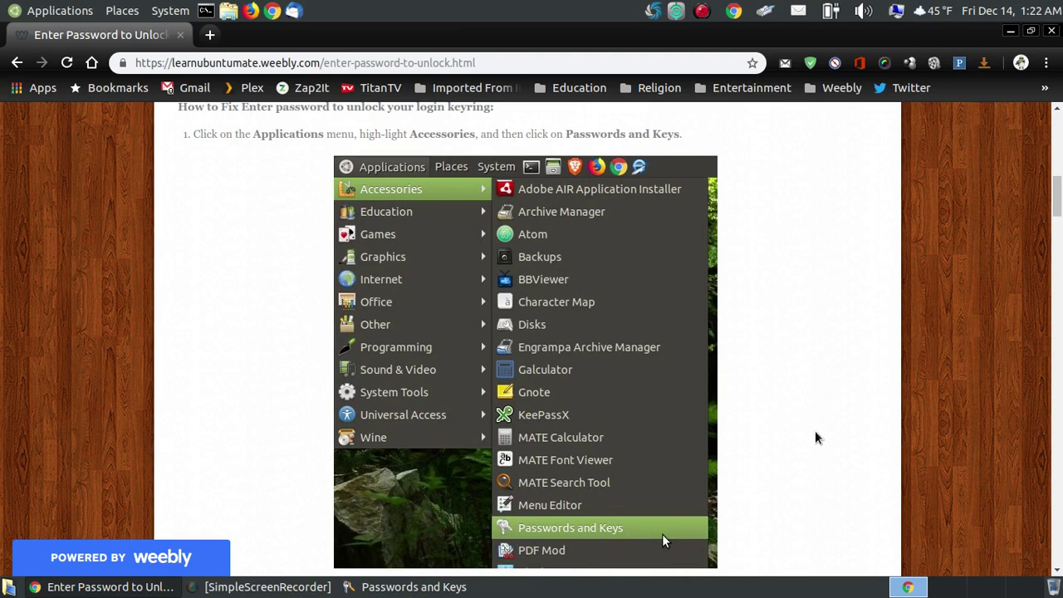
Step: Read steps 2 to 4 of the article on checking for a Default keyring folder and creating a new Password Keyring
scroll(822, 378, "down", 3)
scroll(791, 441, "down", 3)
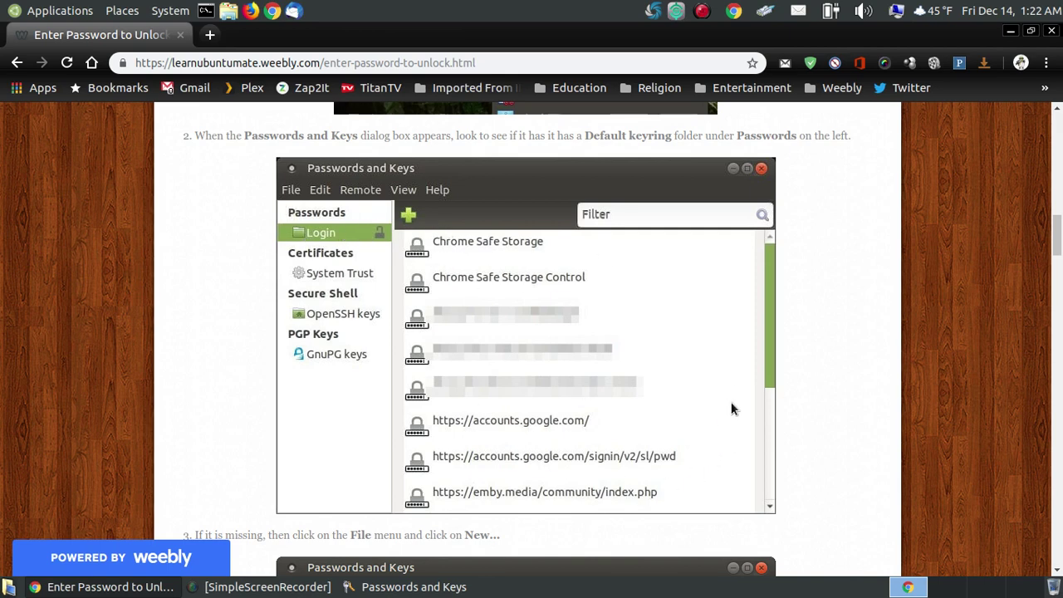
scroll(731, 409, "down", 4)
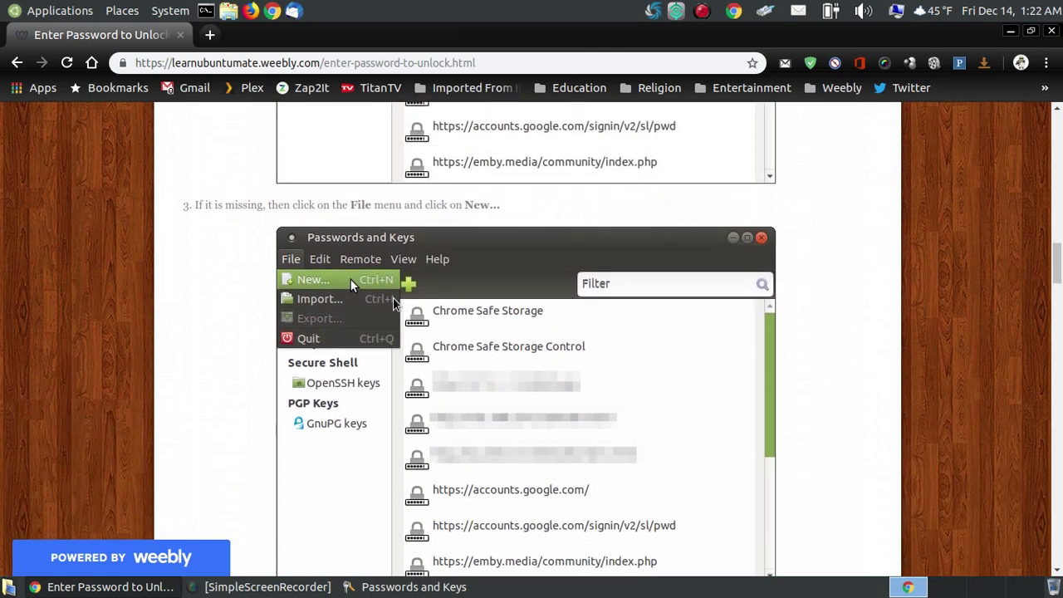
scroll(407, 307, "down", 1)
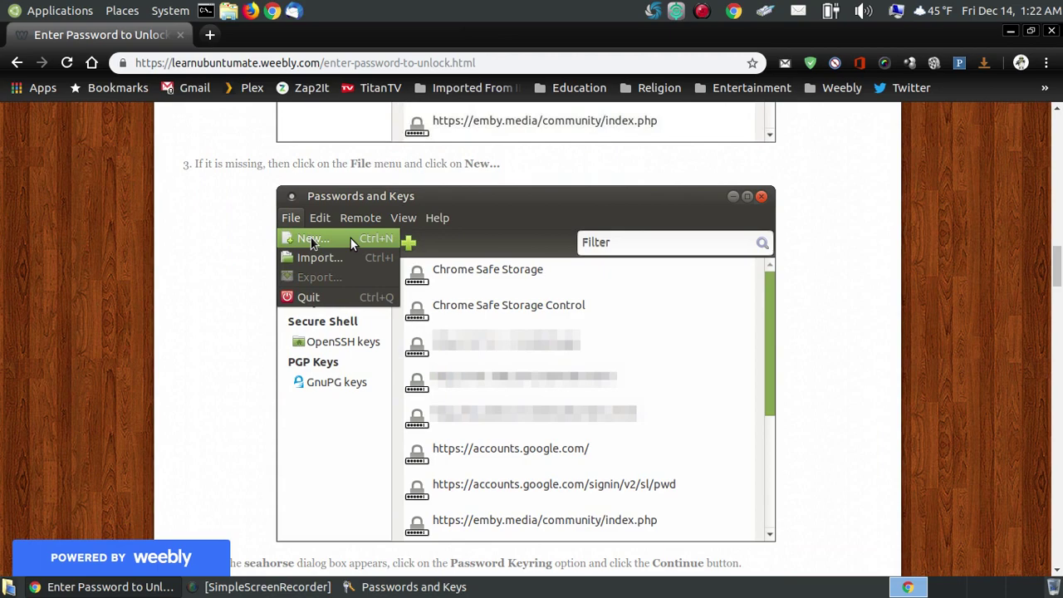
scroll(711, 359, "down", 2)
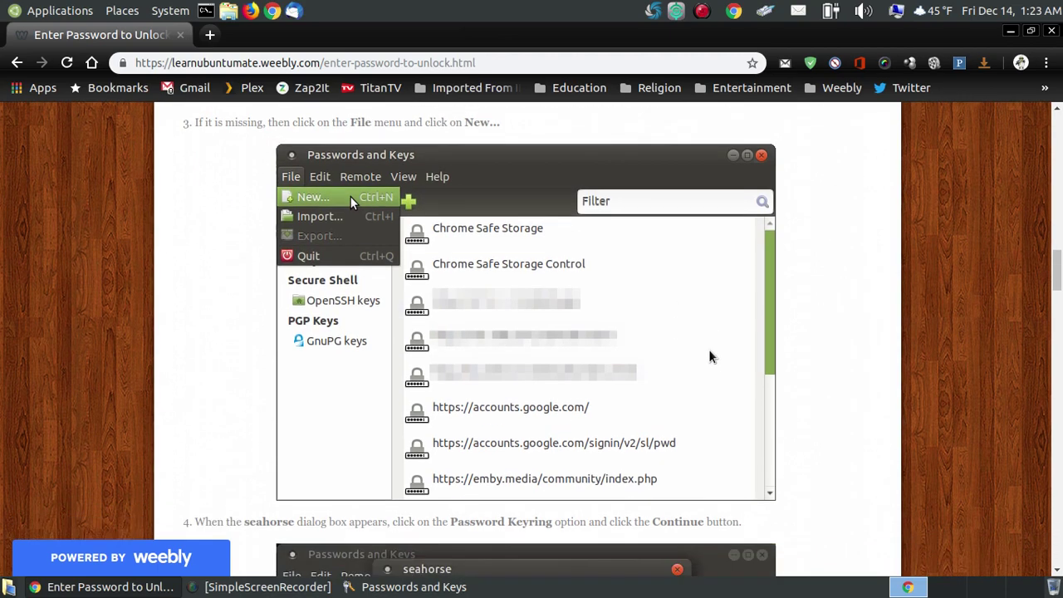
scroll(713, 359, "down", 5)
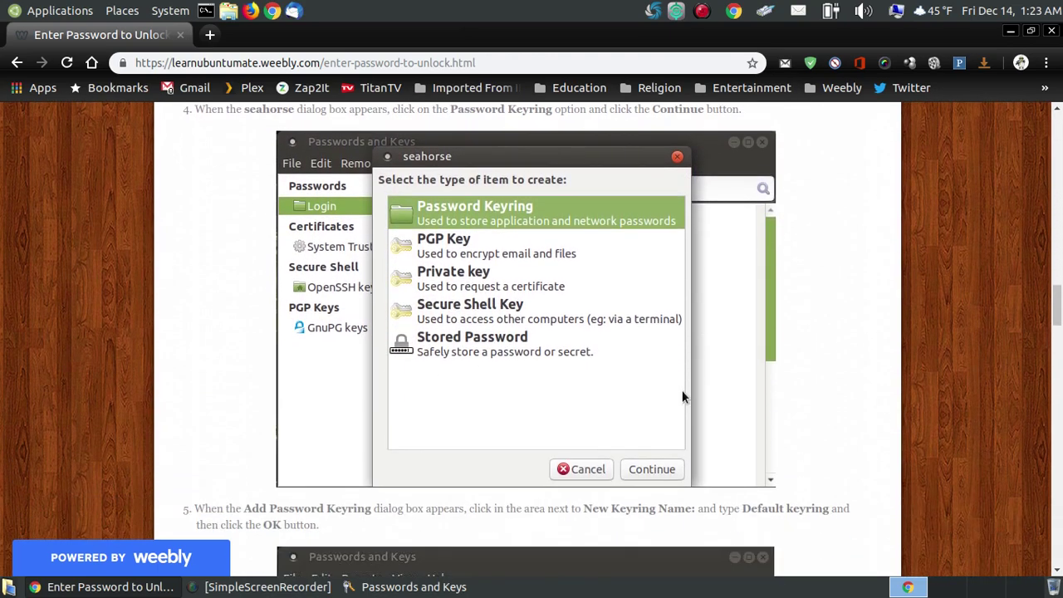
scroll(682, 390, "up", 2)
scroll(683, 372, "up", 3)
scroll(351, 240, "up", 1)
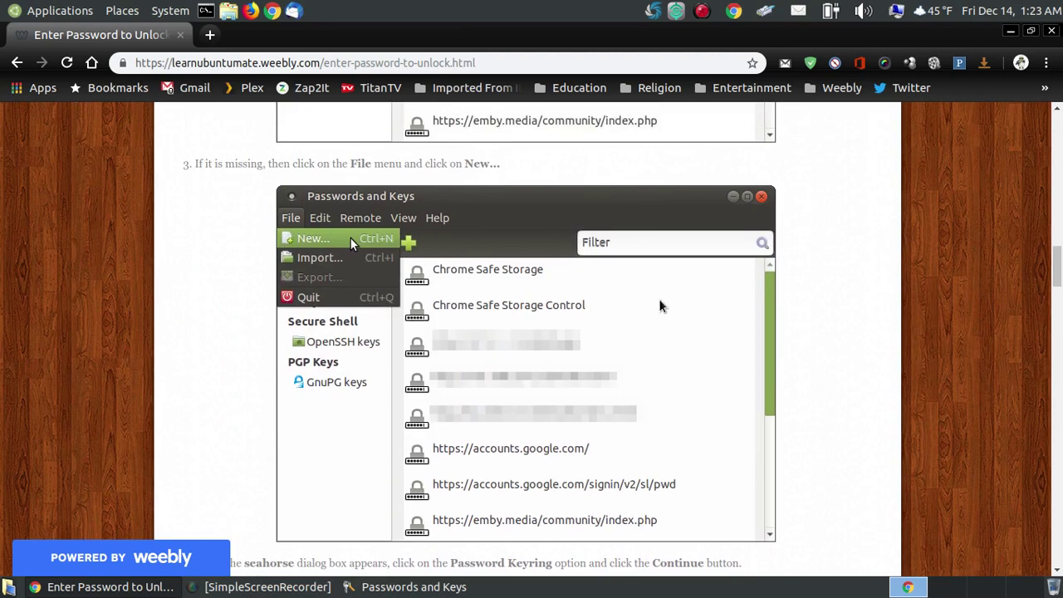
scroll(629, 332, "down", 1)
scroll(629, 331, "down", 5)
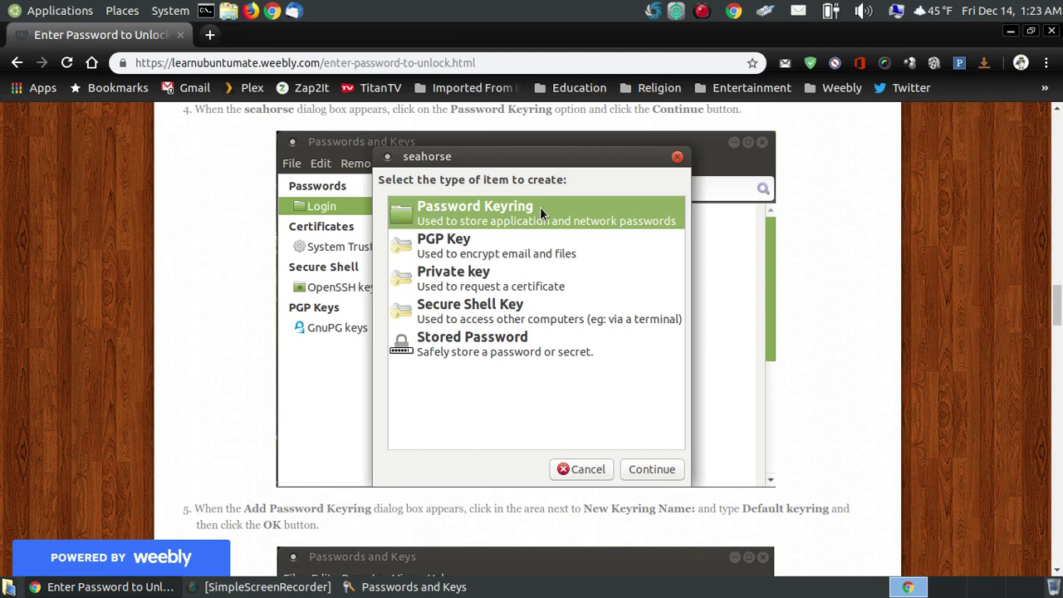
Step: Read steps 5 to 9 of the article on naming the keyring, leaving its password blank, and clearing and locking the Login folder
scroll(770, 463, "down", 5)
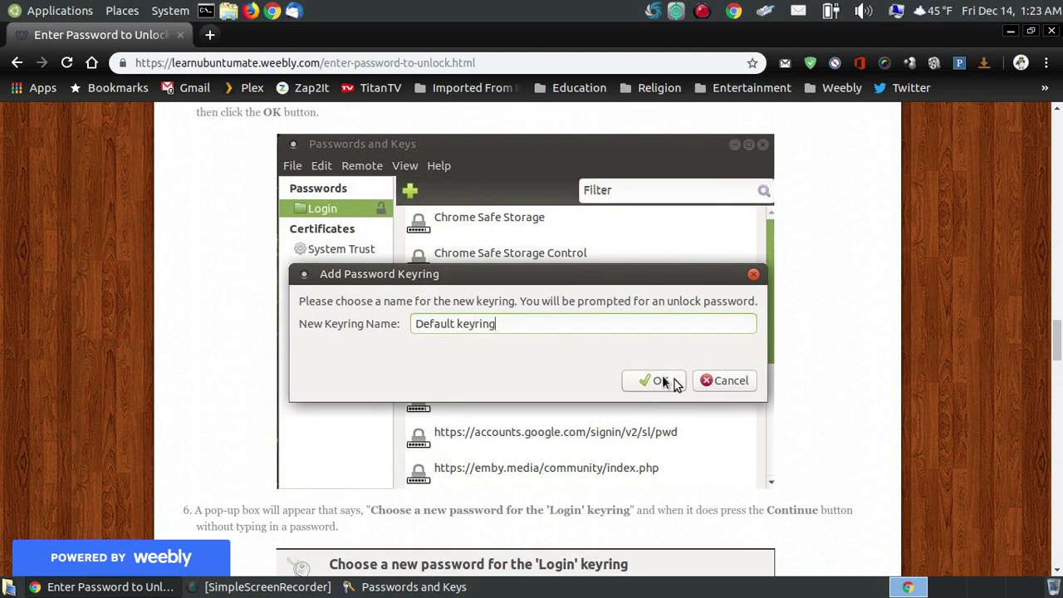
scroll(698, 366, "down", 5)
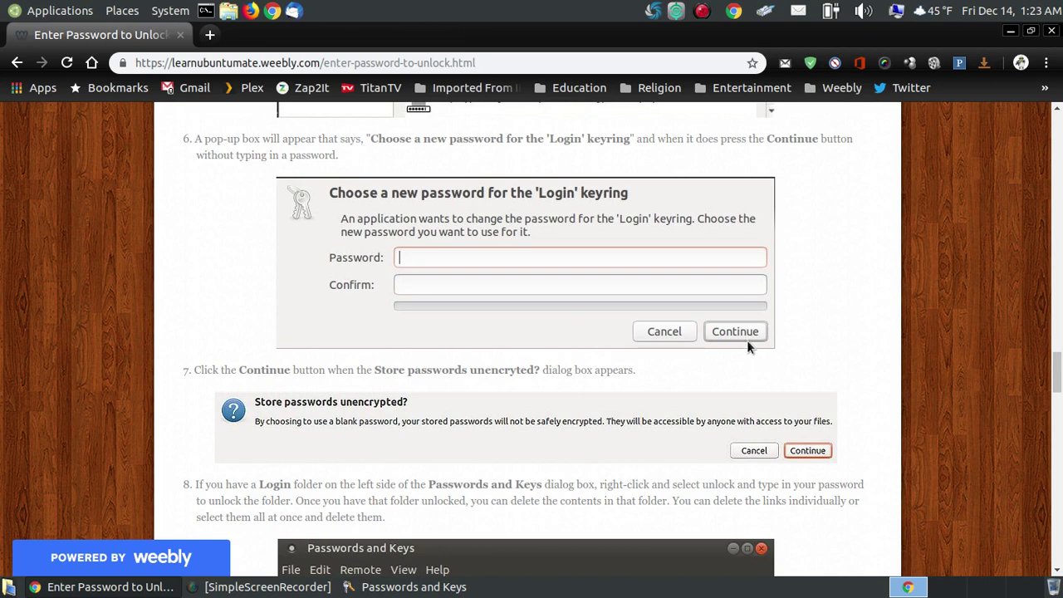
scroll(842, 290, "down", 5)
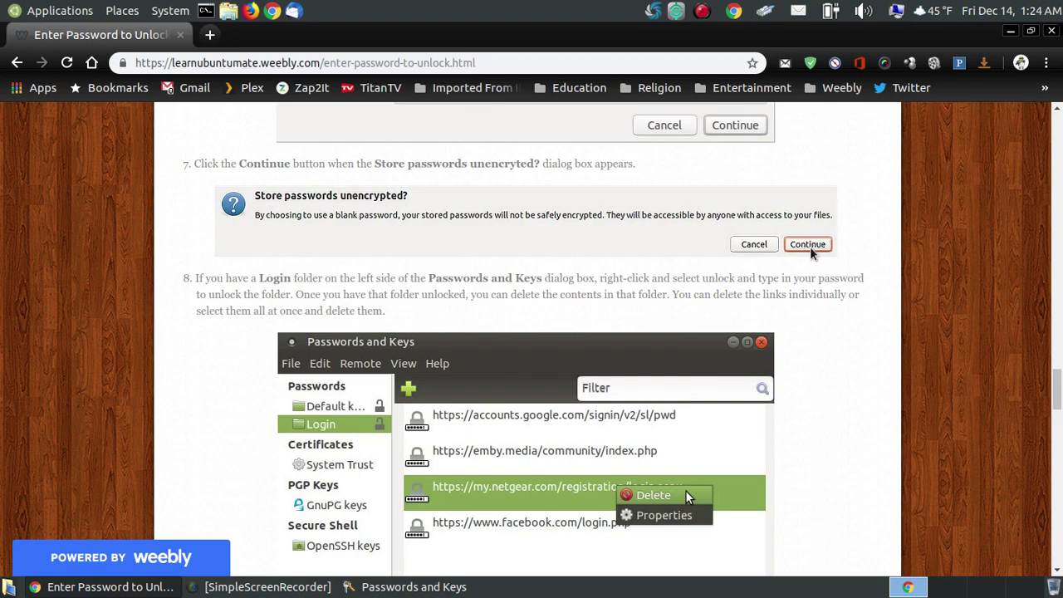
scroll(798, 257, "down", 3)
scroll(793, 261, "down", 2)
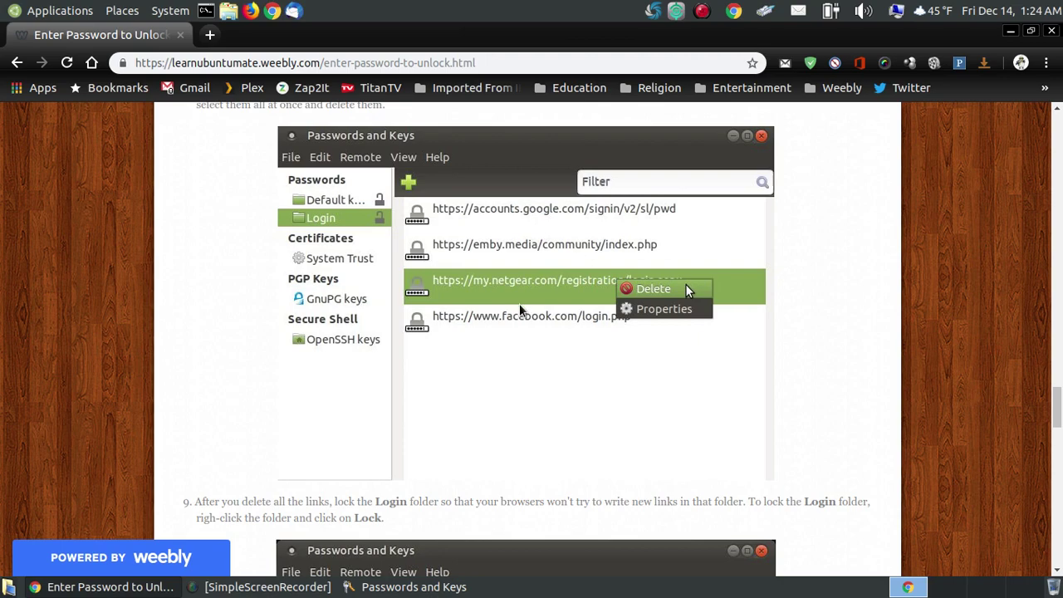
scroll(565, 290, "down", 5)
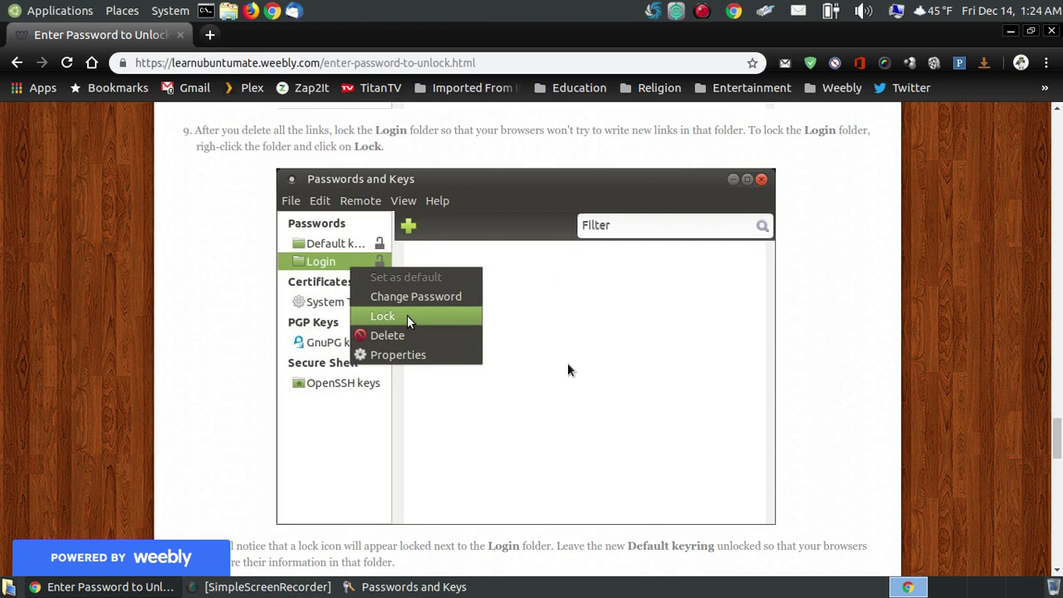
scroll(581, 382, "down", 3)
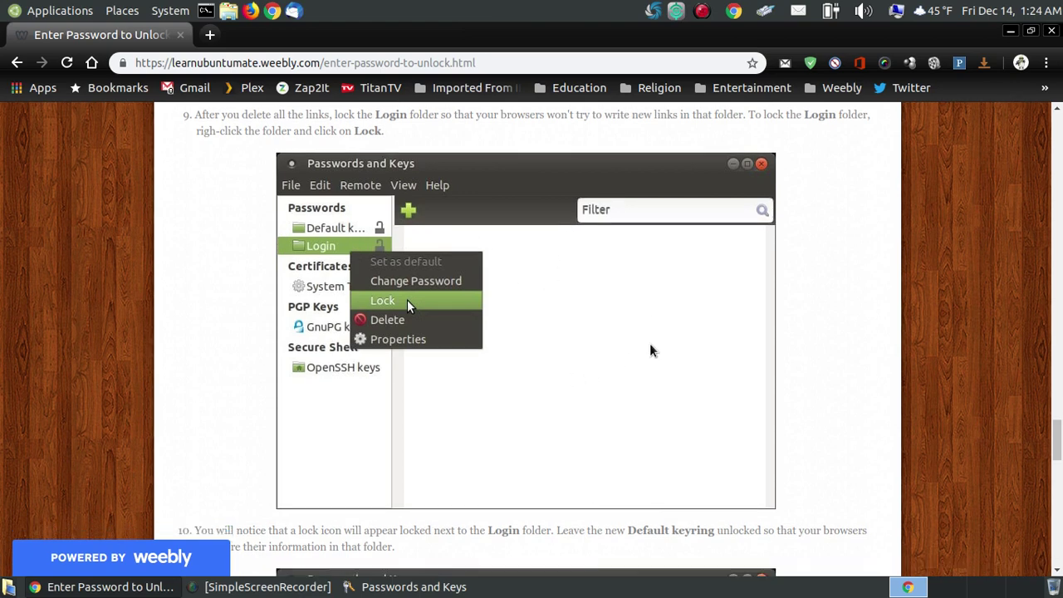
Step: Read steps 10 to 12 of the article on leaving the Default keyring unlocked, setting it as default, and rebooting the computer
scroll(623, 322, "up", 2)
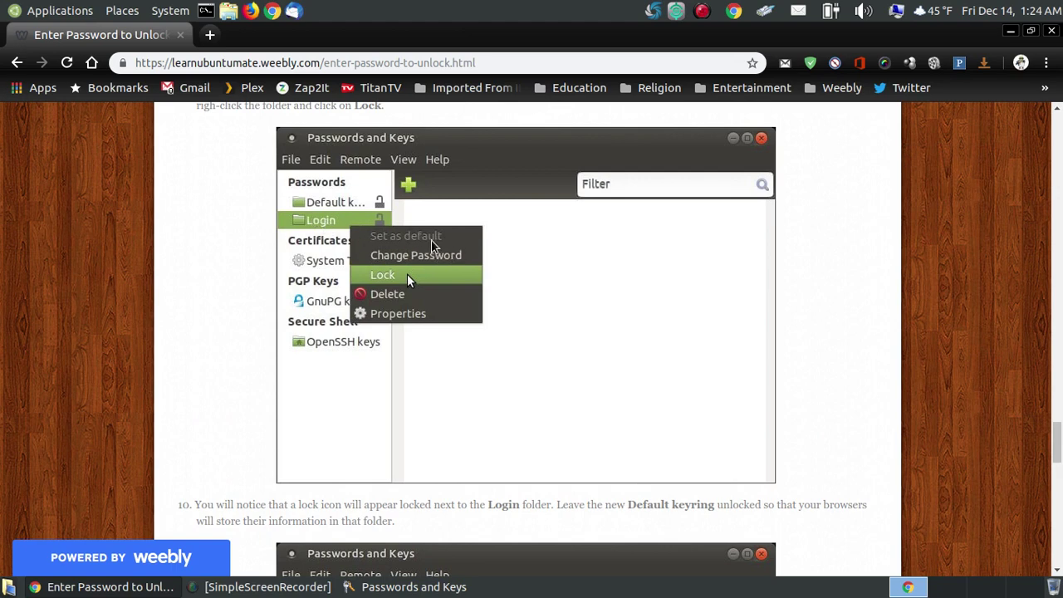
scroll(591, 264, "down", 4)
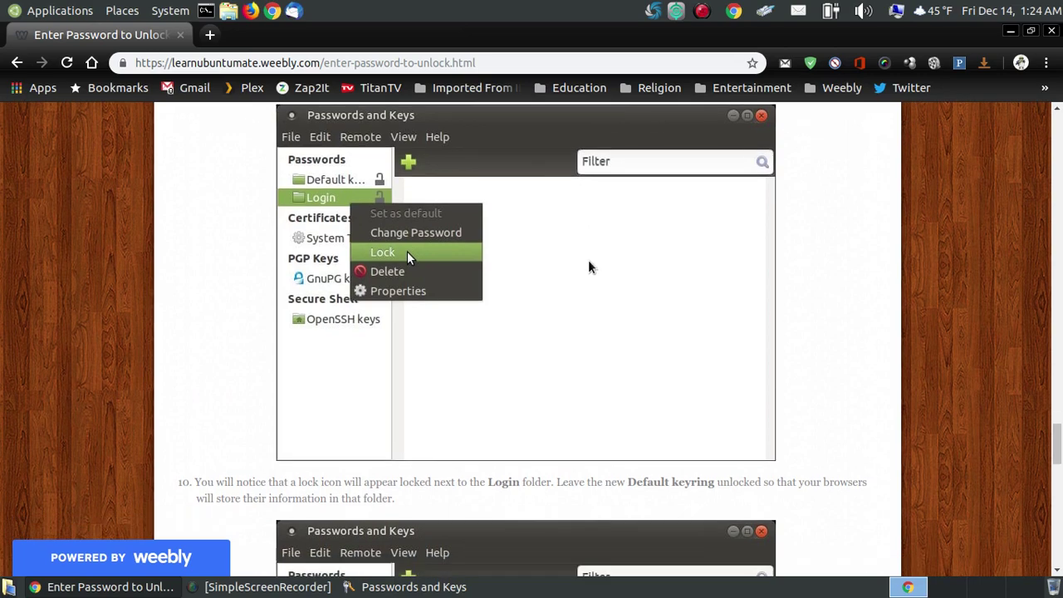
scroll(555, 262, "down", 5)
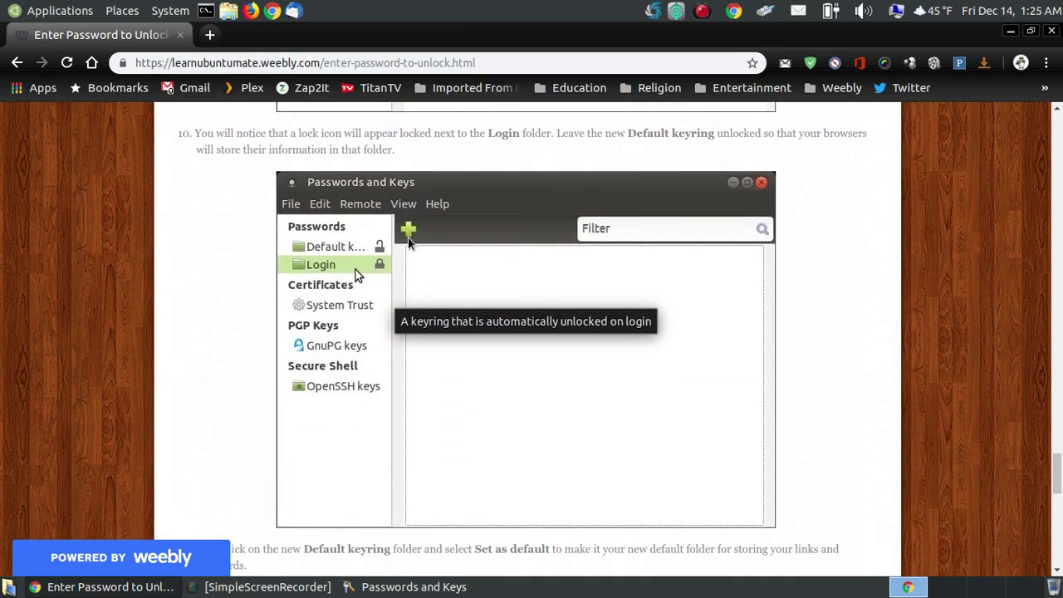
scroll(403, 237, "down", 9)
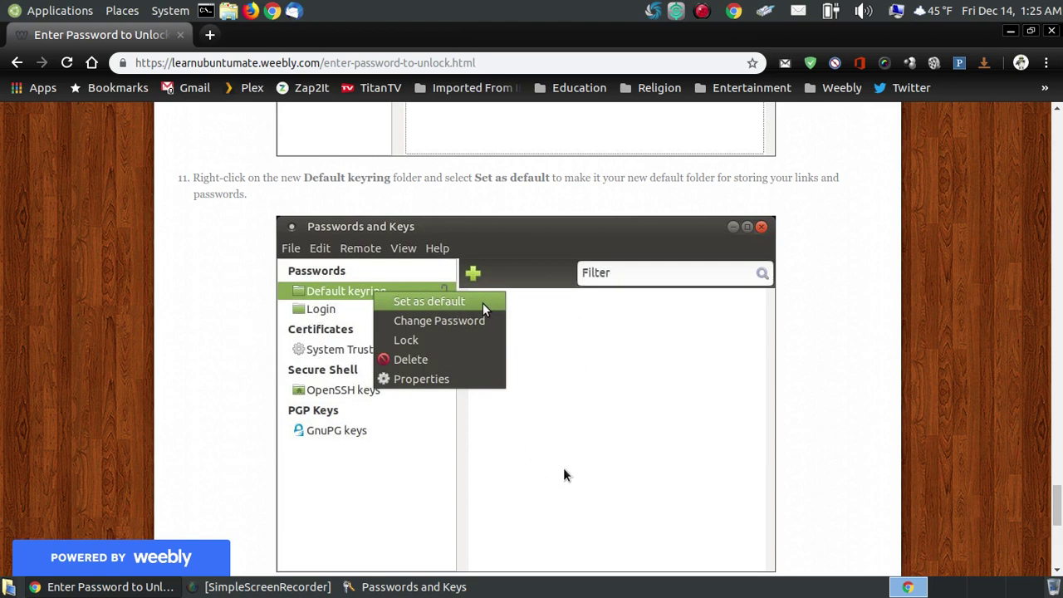
scroll(624, 407, "down", 3)
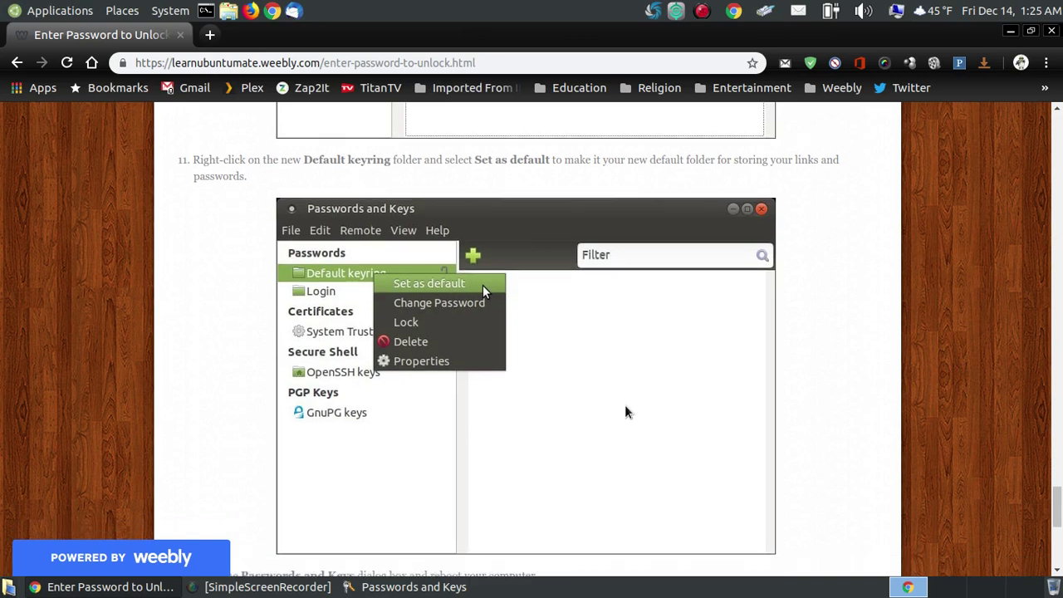
scroll(618, 401, "down", 6)
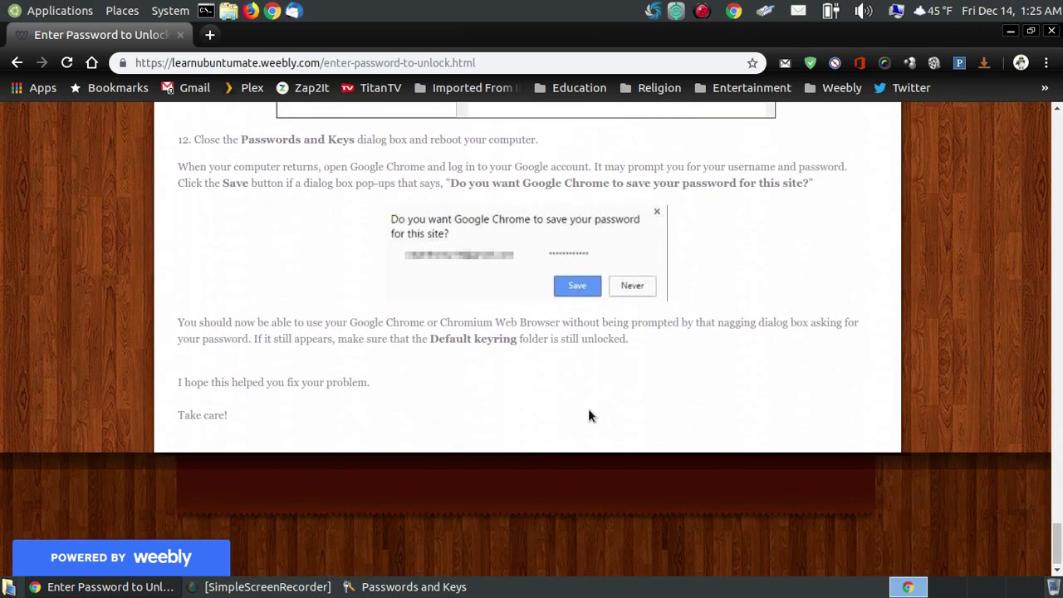
Step: Review steps 11 and 12 on setting the Default keyring as default, rebooting, and saving the Google account password in Chrome
scroll(593, 413, "up", 1)
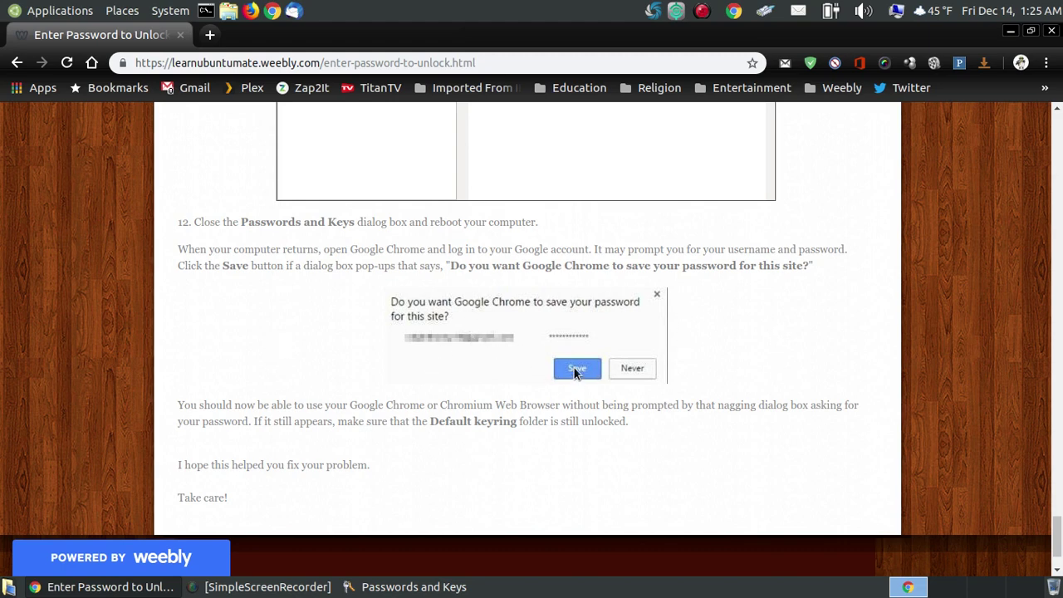
scroll(573, 347, "up", 5)
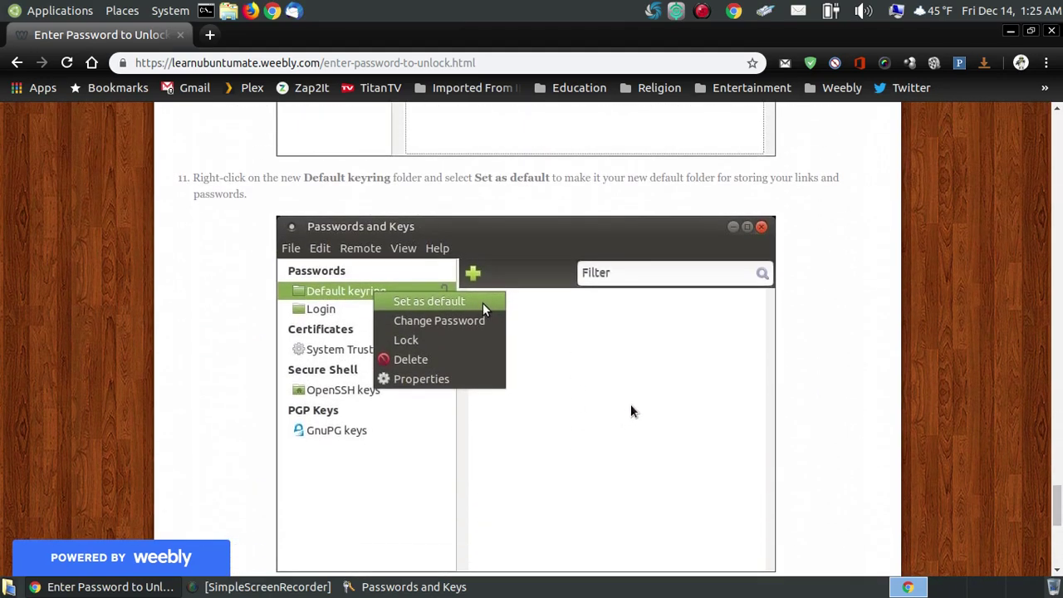
scroll(632, 411, "down", 3)
scroll(585, 276, "up", 1)
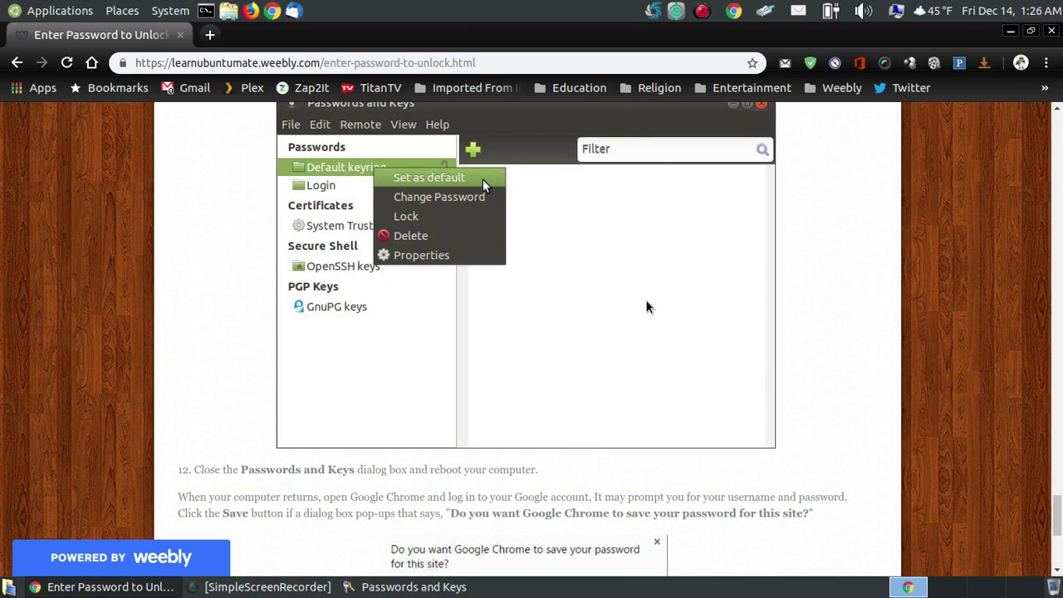
scroll(647, 309, "down", 2)
scroll(644, 311, "up", 2)
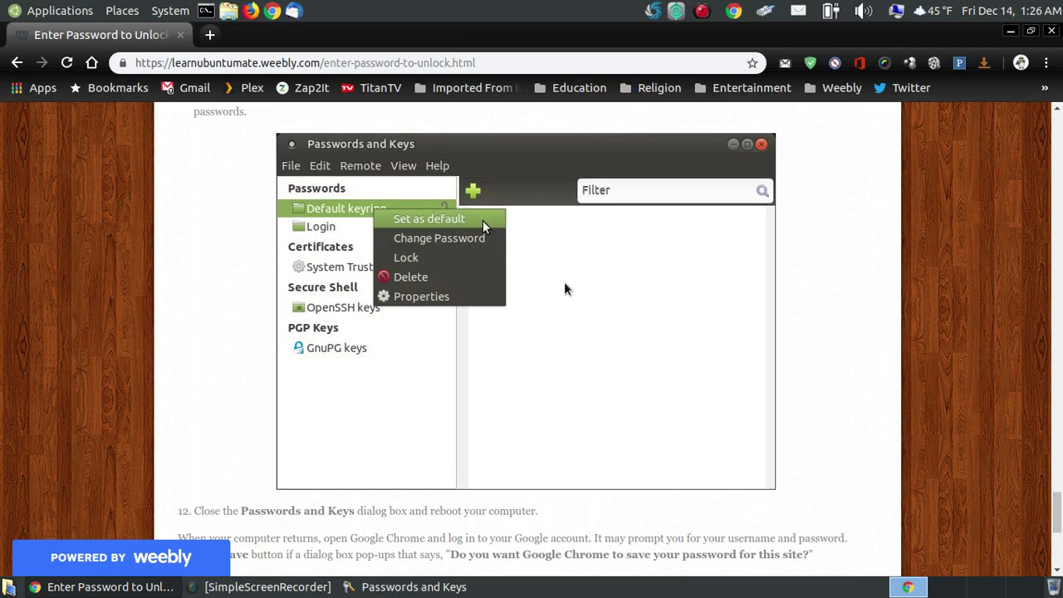
scroll(591, 275, "down", 1)
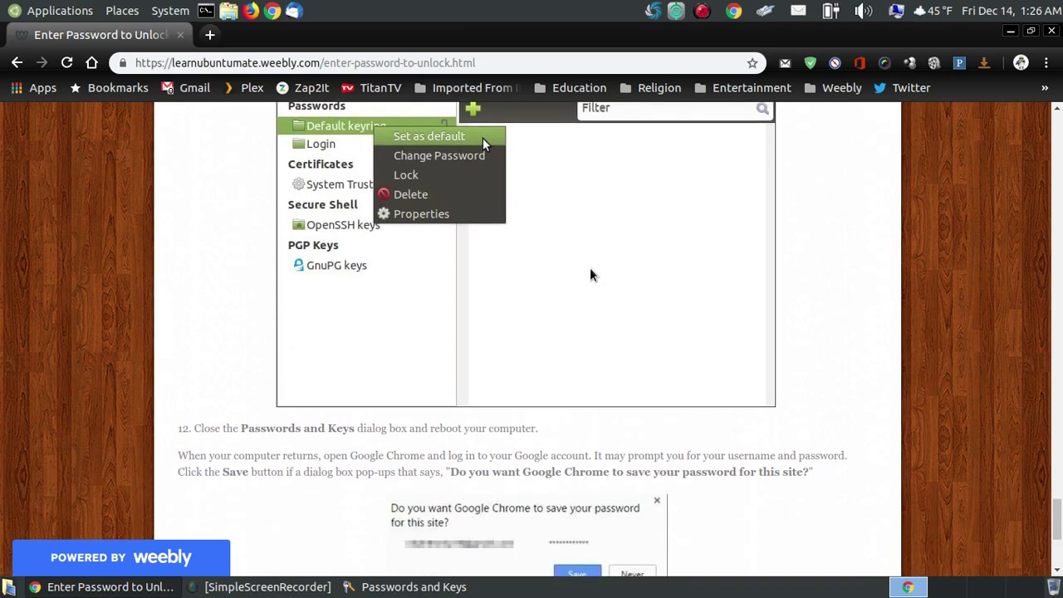
scroll(591, 276, "up", 1)
scroll(669, 303, "down", 2)
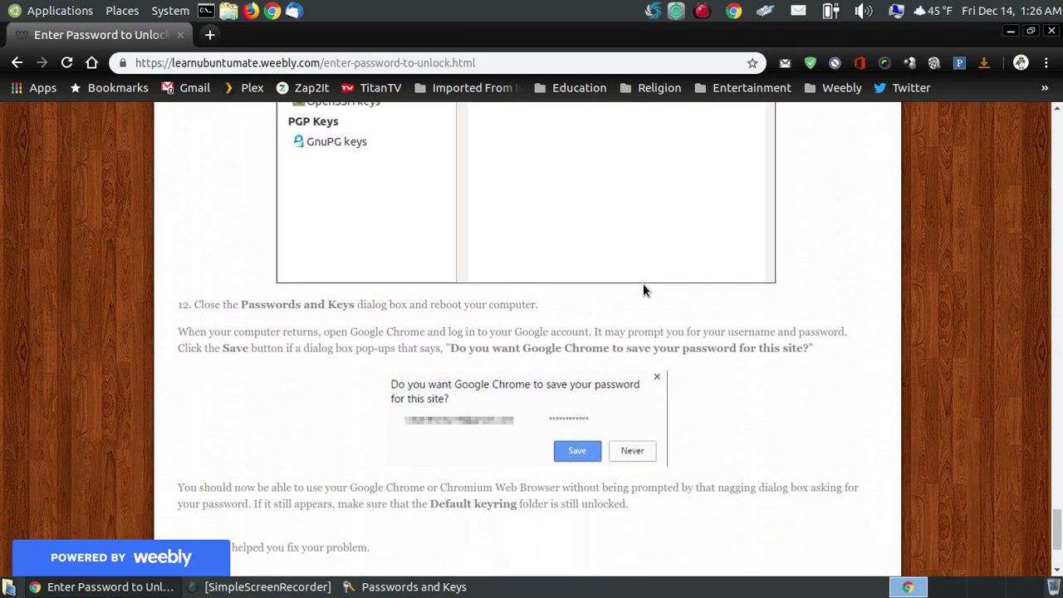
scroll(644, 286, "down", 1)
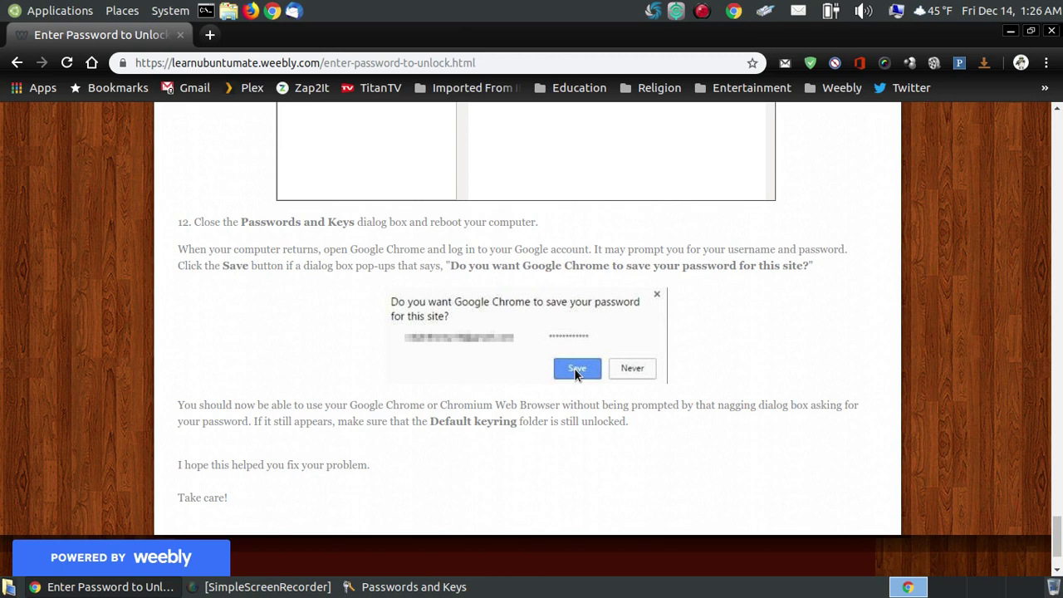
Step: Revisit the keyring folders pictured in step 11 and read the article's closing advice on keeping the Default keyring unlocked
scroll(691, 333, "up", 5)
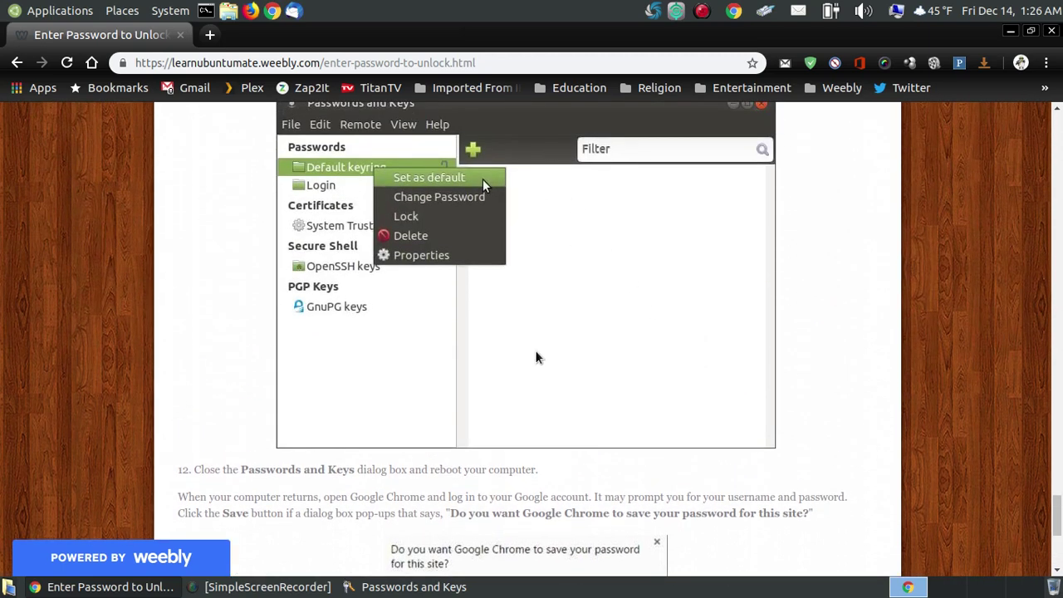
scroll(573, 309, "up", 3)
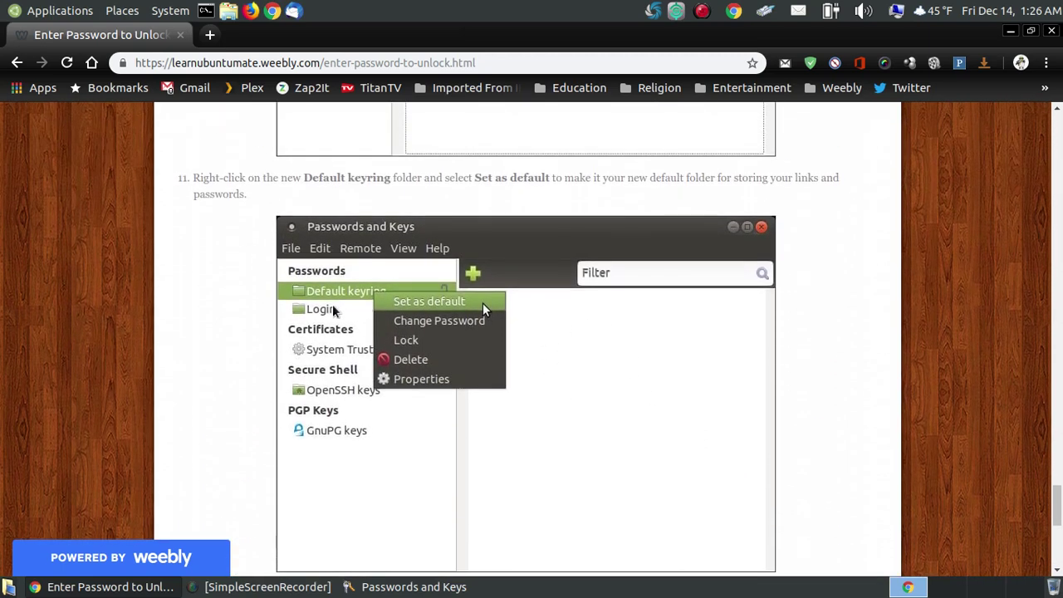
scroll(848, 344, "down", 1)
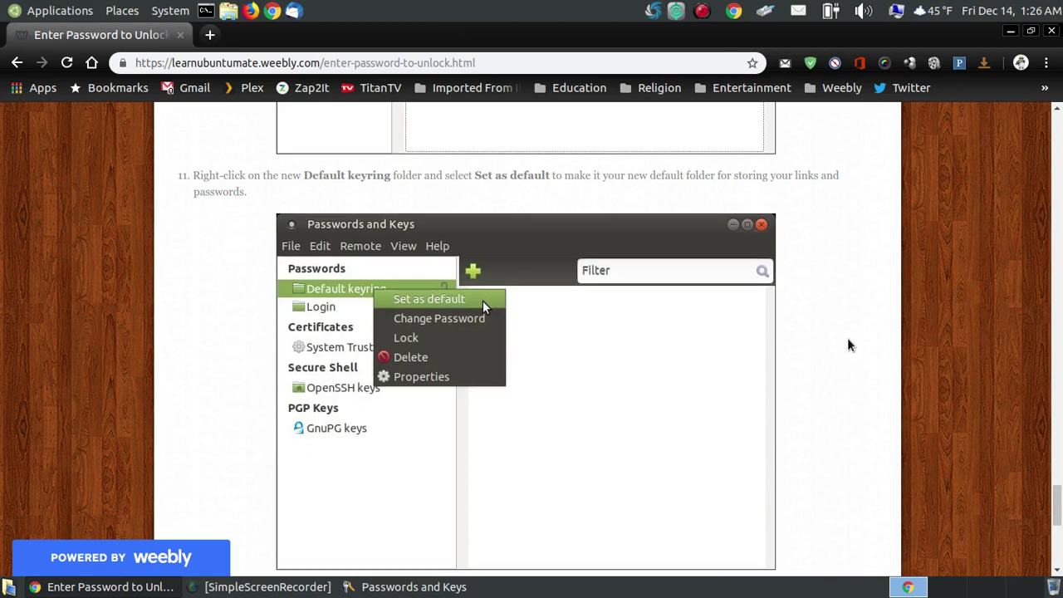
scroll(849, 344, "down", 7)
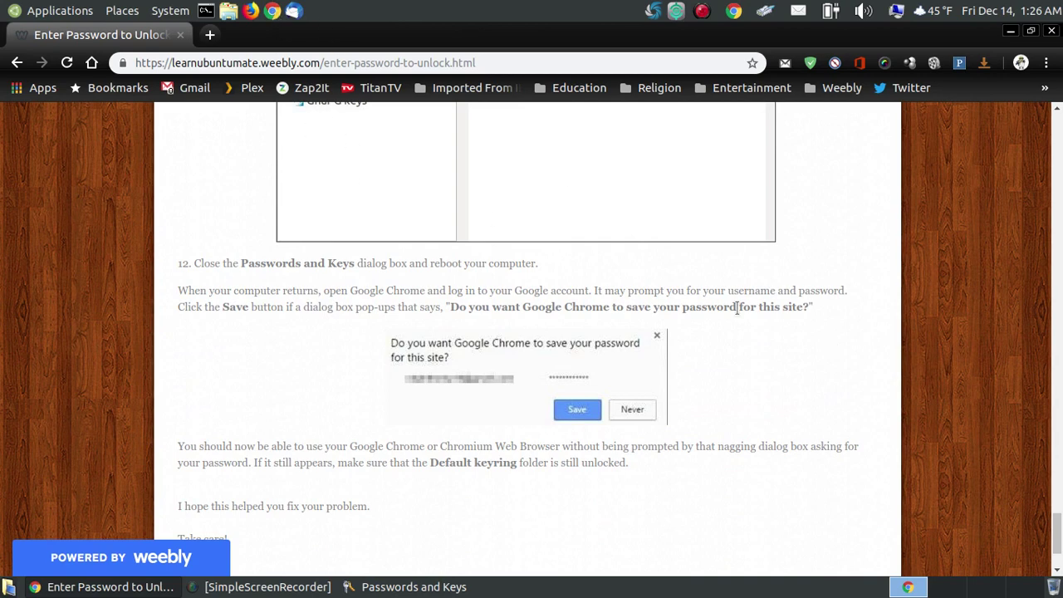
scroll(723, 324, "down", 3)
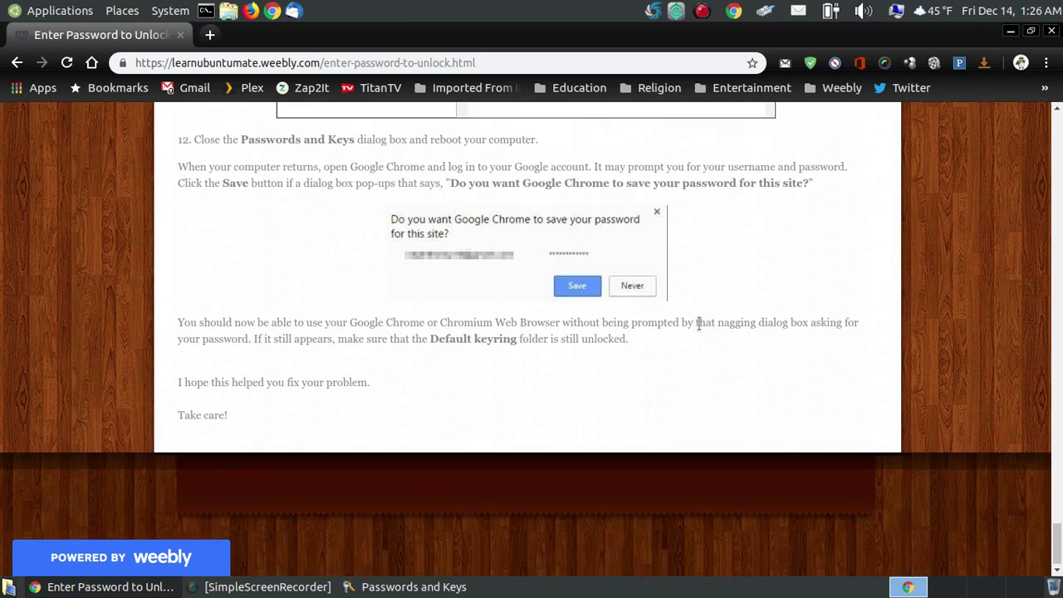
Step: Look back at the article's introduction and step 9 on locking the Login folder
left_click_drag(1057, 540, 1059, 158)
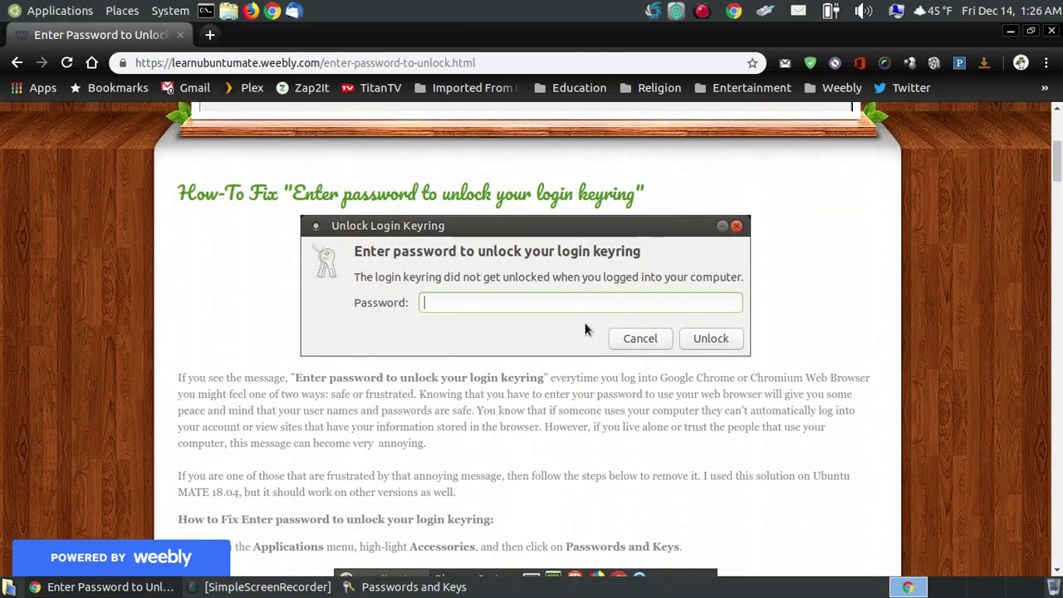
left_click_drag(1058, 166, 1060, 444)
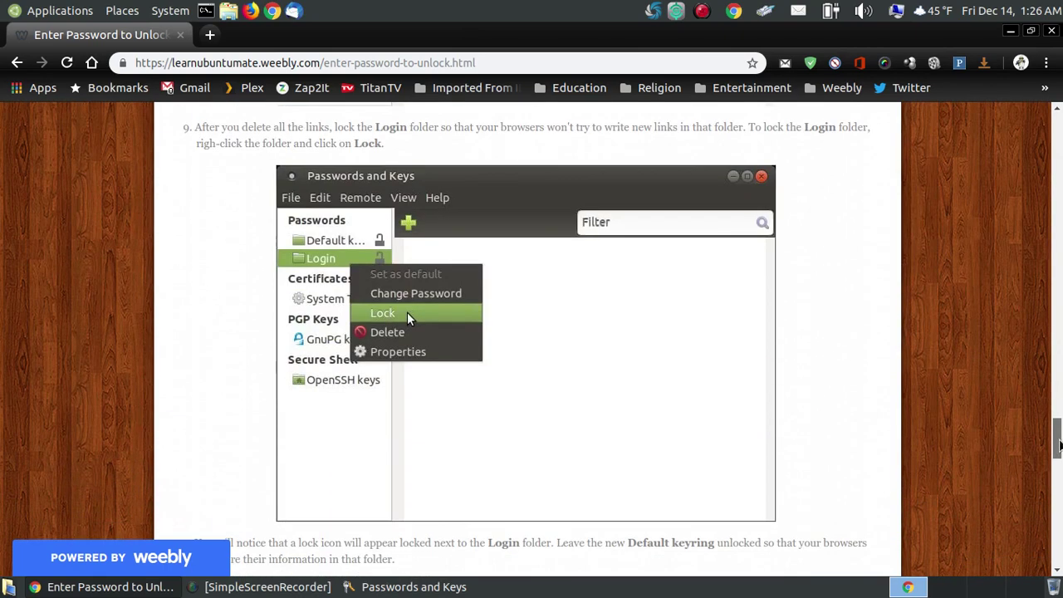
scroll(694, 359, "up", 2)
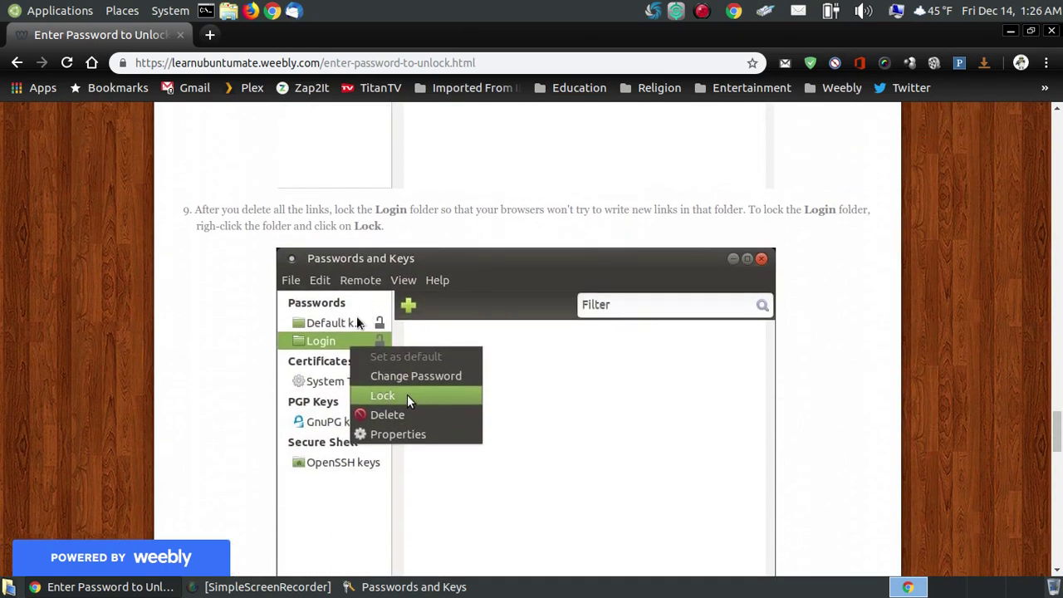
Step: Switch to Passwords and Keys and look through the entries stored in the Default keyring down to the end of the list
left_click(23, 10)
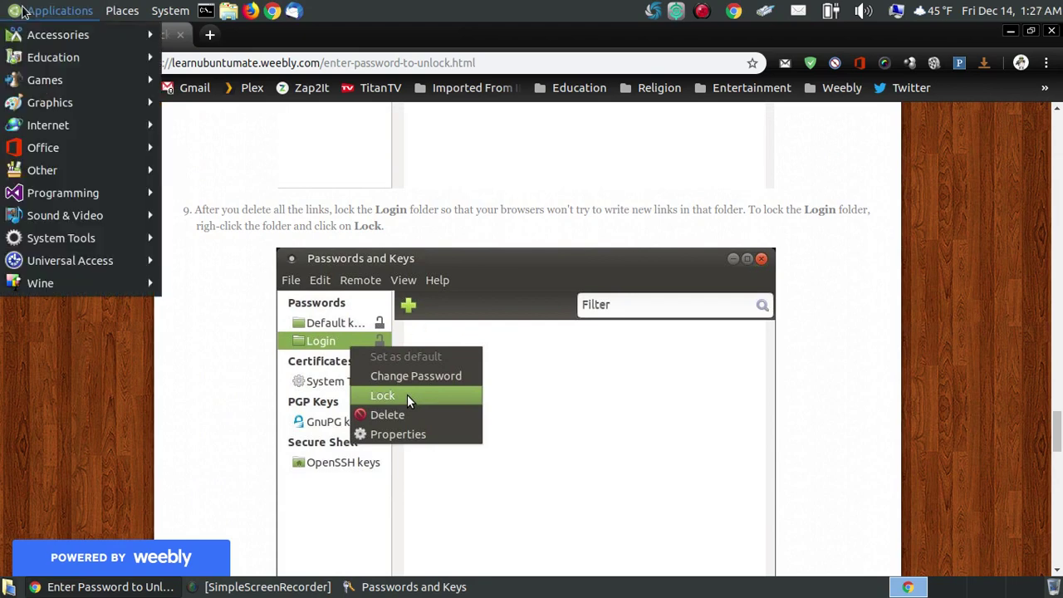
mouse_move(78, 36)
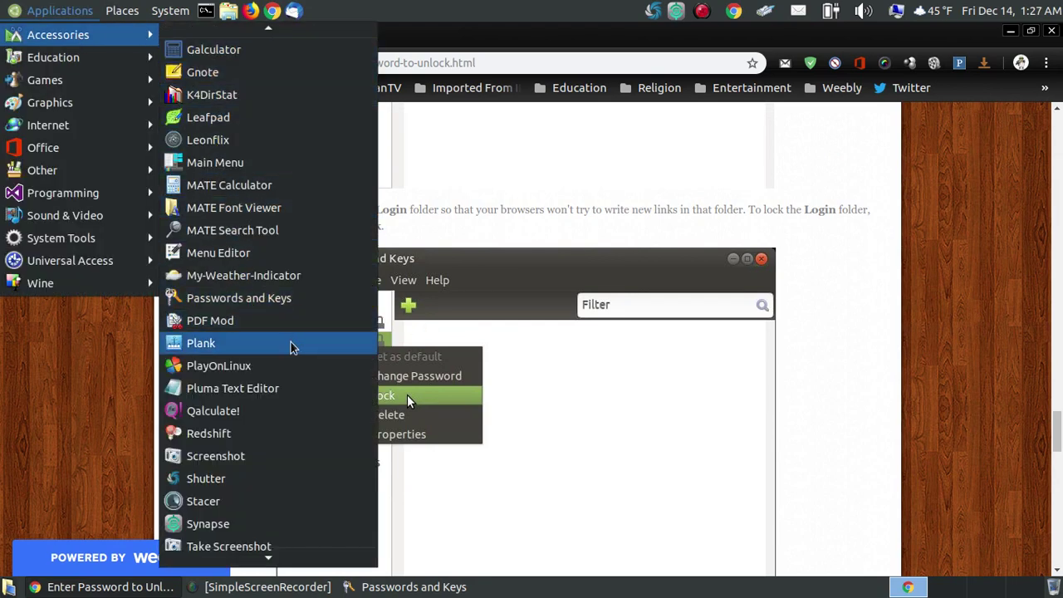
left_click(297, 301)
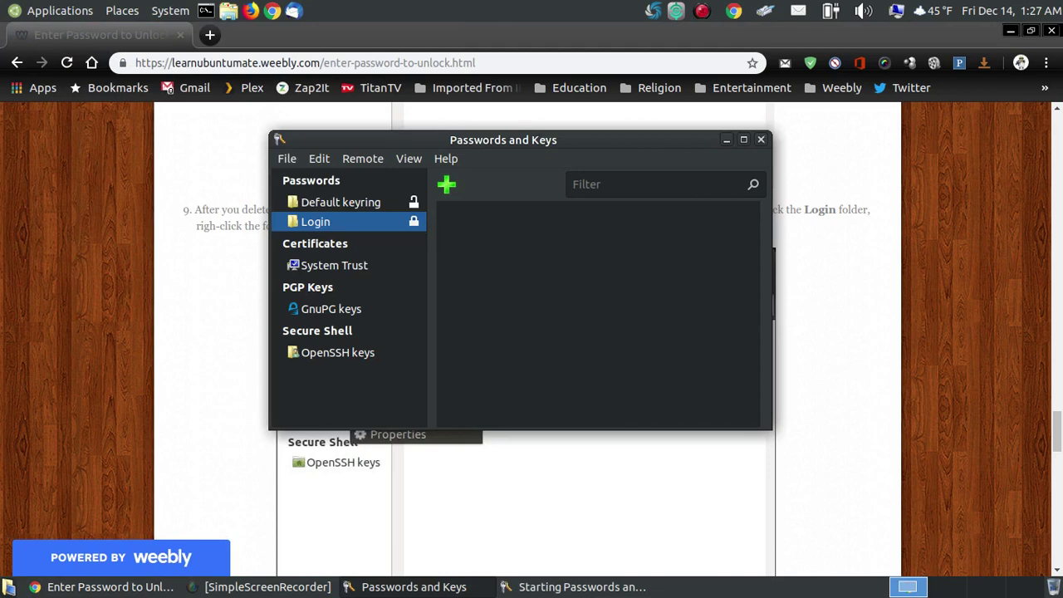
left_click(340, 202)
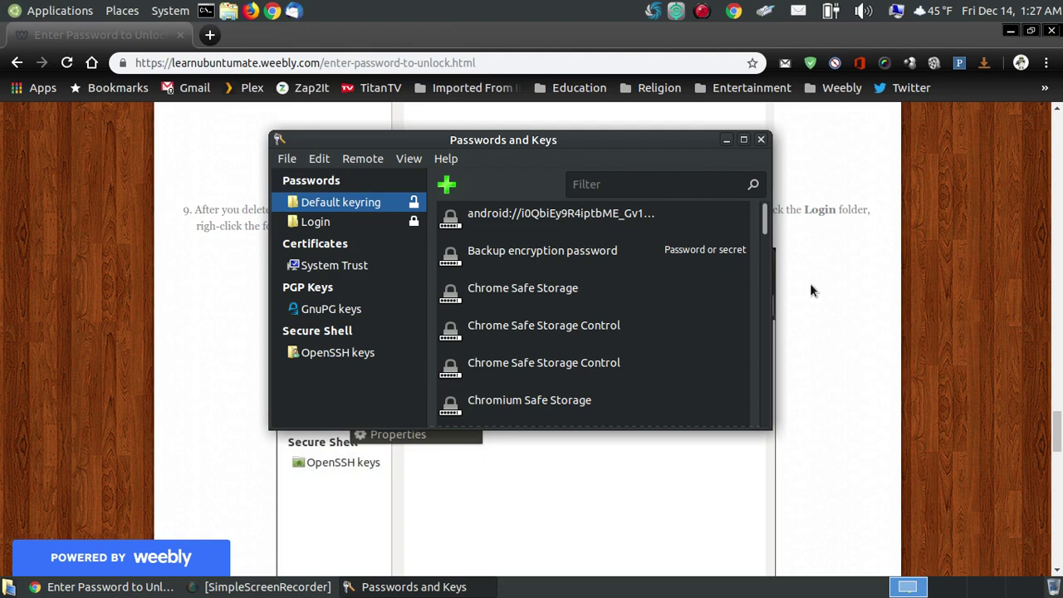
left_click_drag(764, 216, 757, 419)
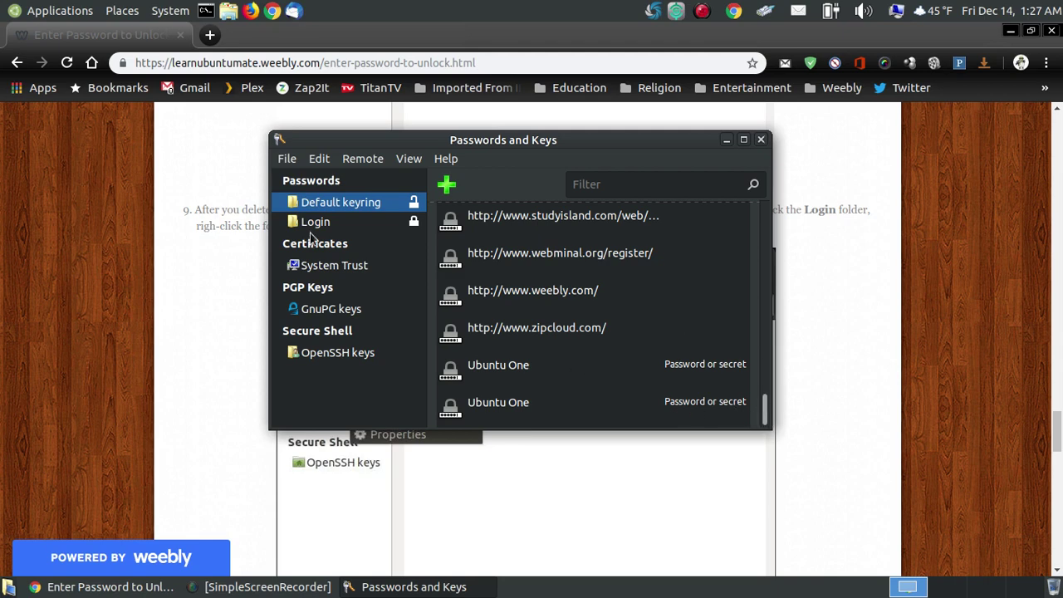
Step: Open the Default keyring's change-password prompt and dismiss it without entering a password
right_click(369, 207)
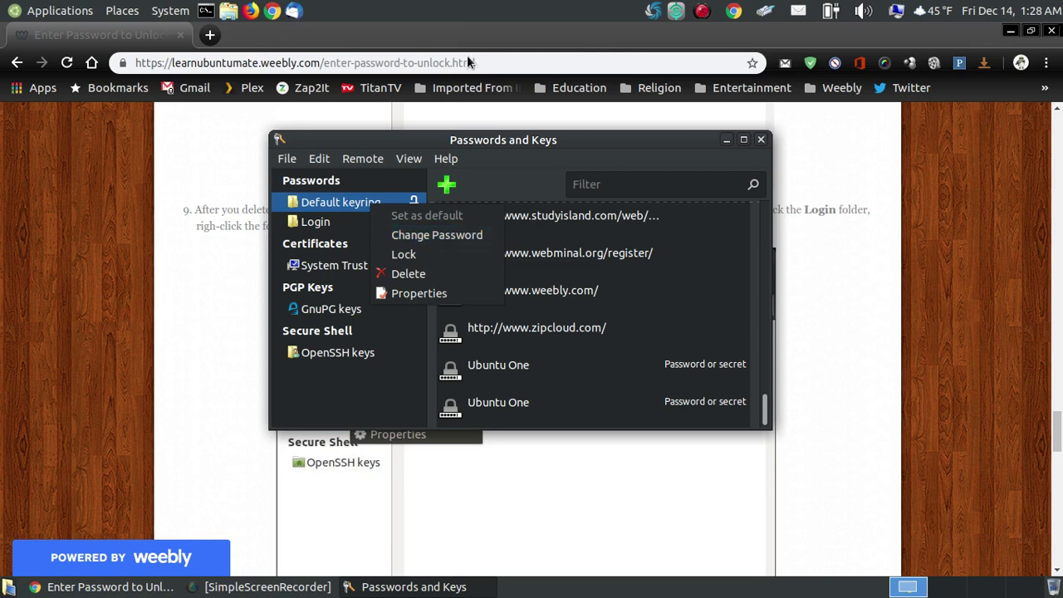
left_click(427, 235)
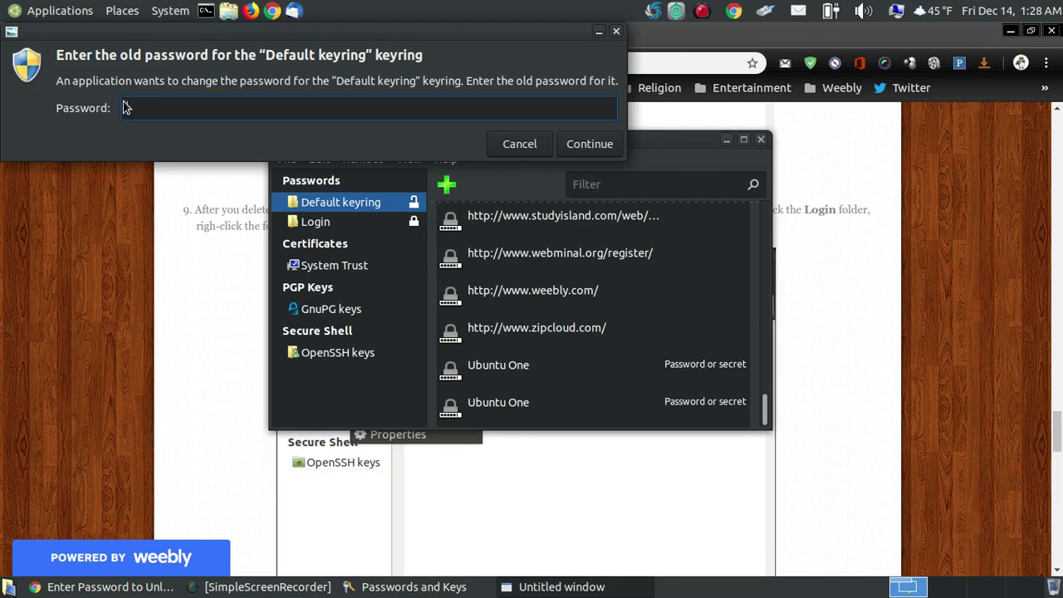
left_click(616, 31)
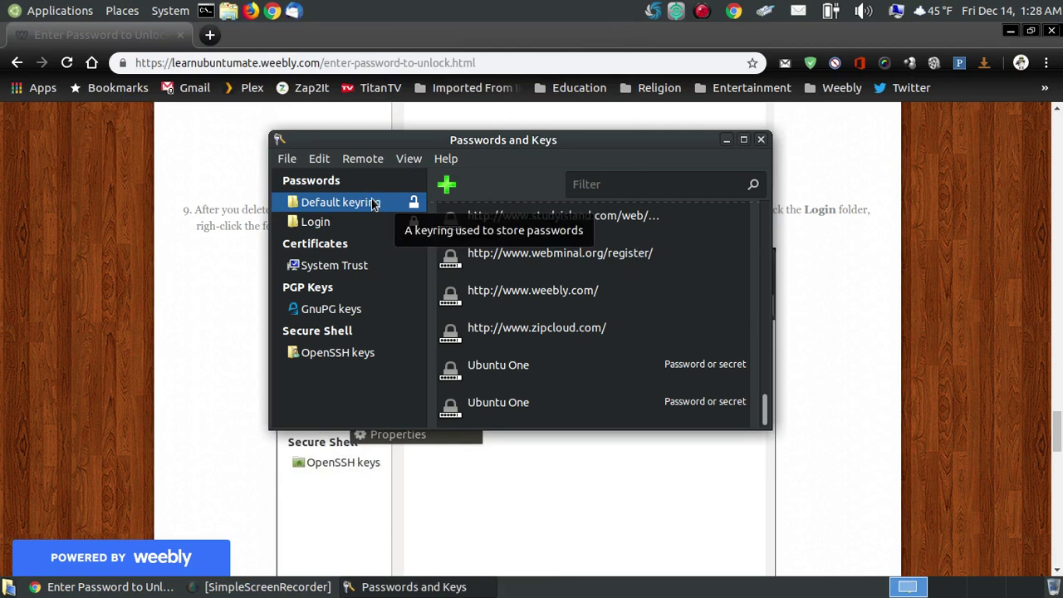
Step: Close Passwords and Keys and return to the introduction of the login keyring article in Chrome
left_click(761, 140)
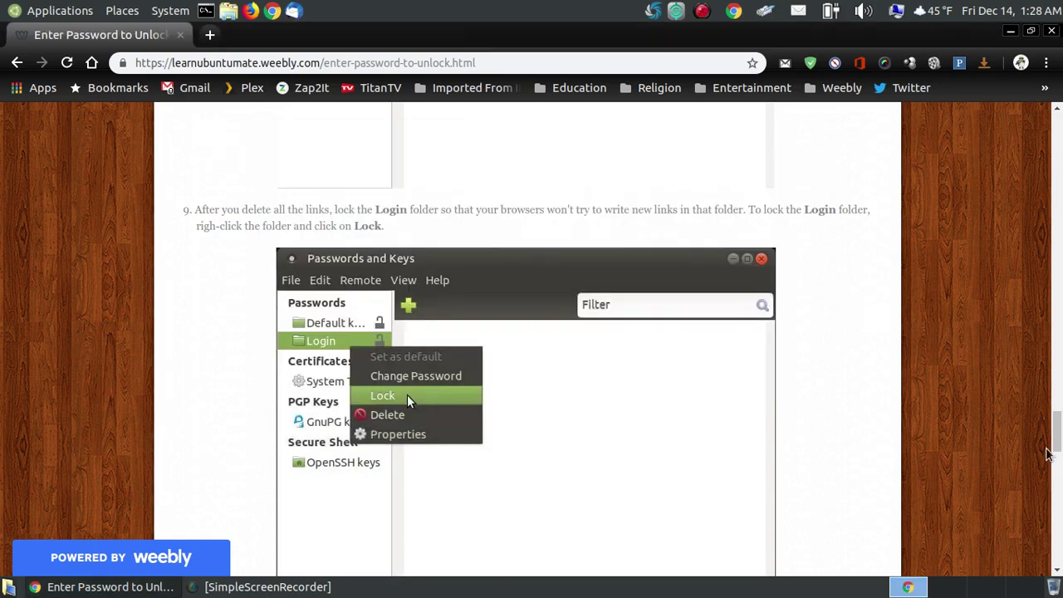
left_click_drag(1057, 427, 1060, 153)
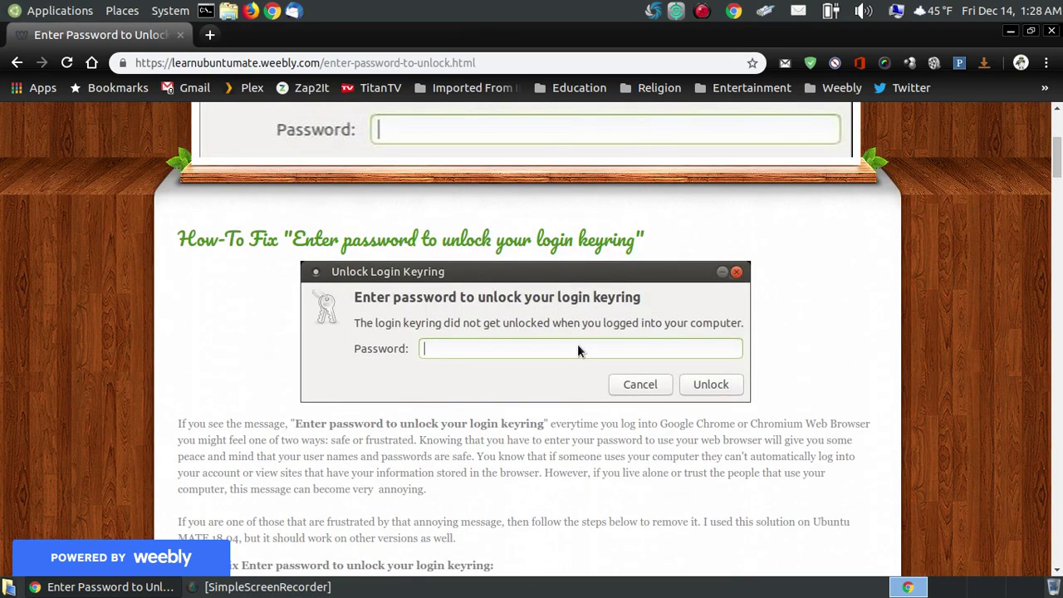